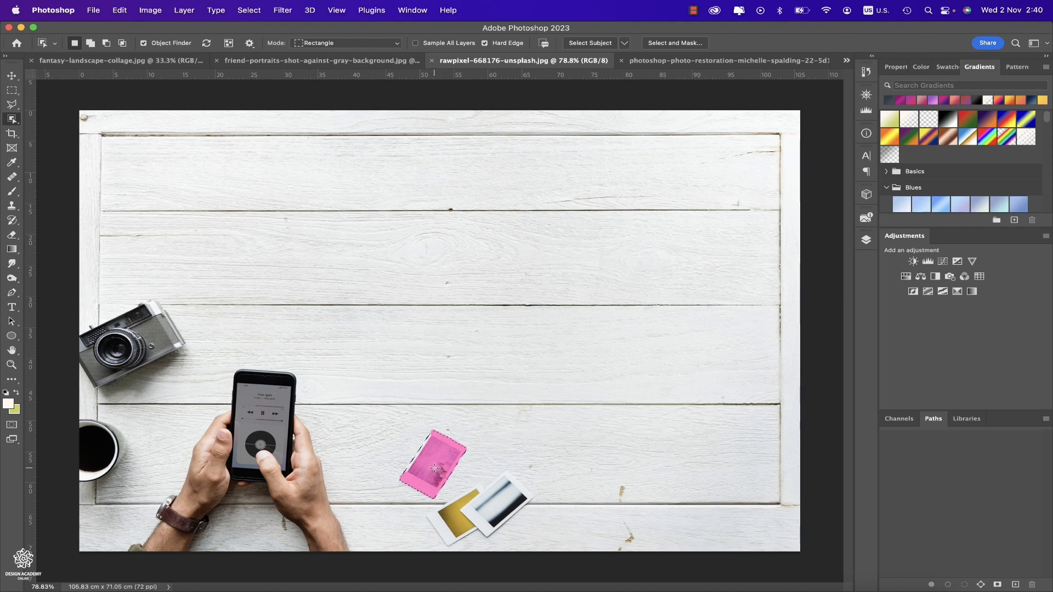
Remove the selected instant photo above the other two from the wooden table using Delete and Fill Selection
right_click(435, 469)
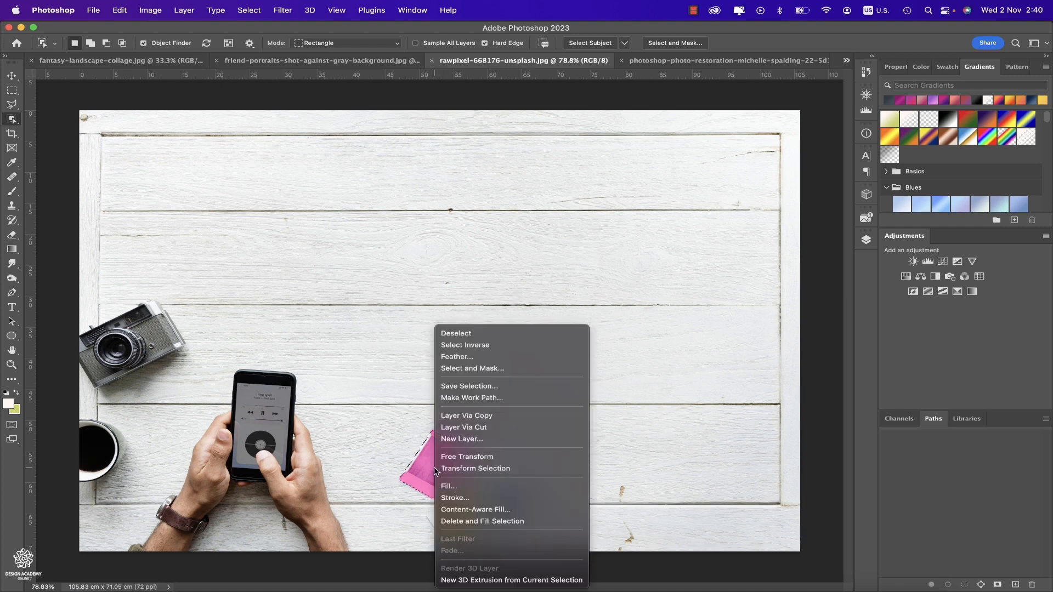
left_click(497, 522)
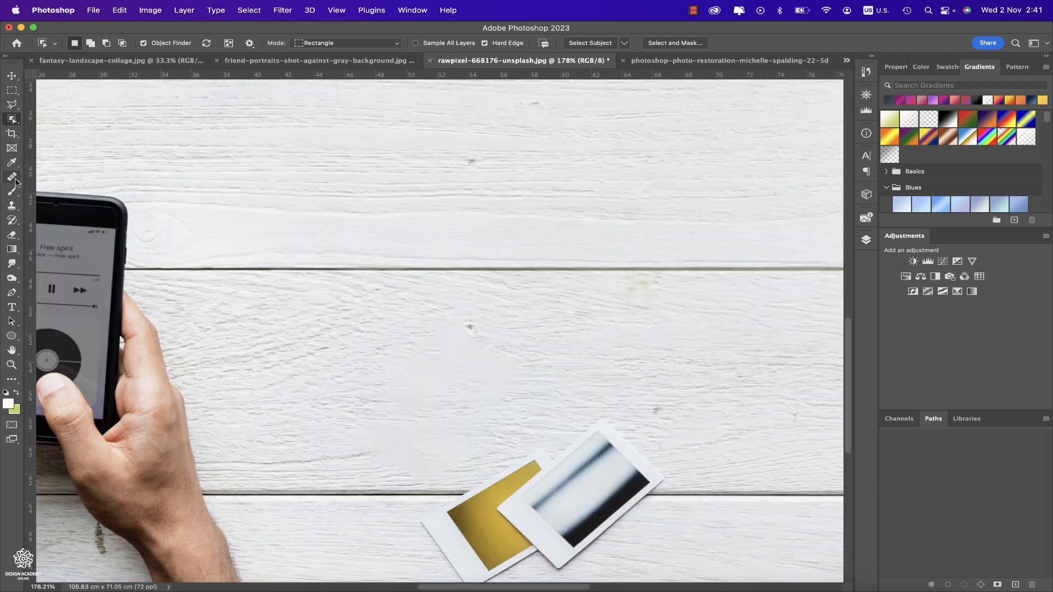
Paint over the blurry patches left on the wood above the two instant photos with the Spot Healing Brush
left_click(13, 179)
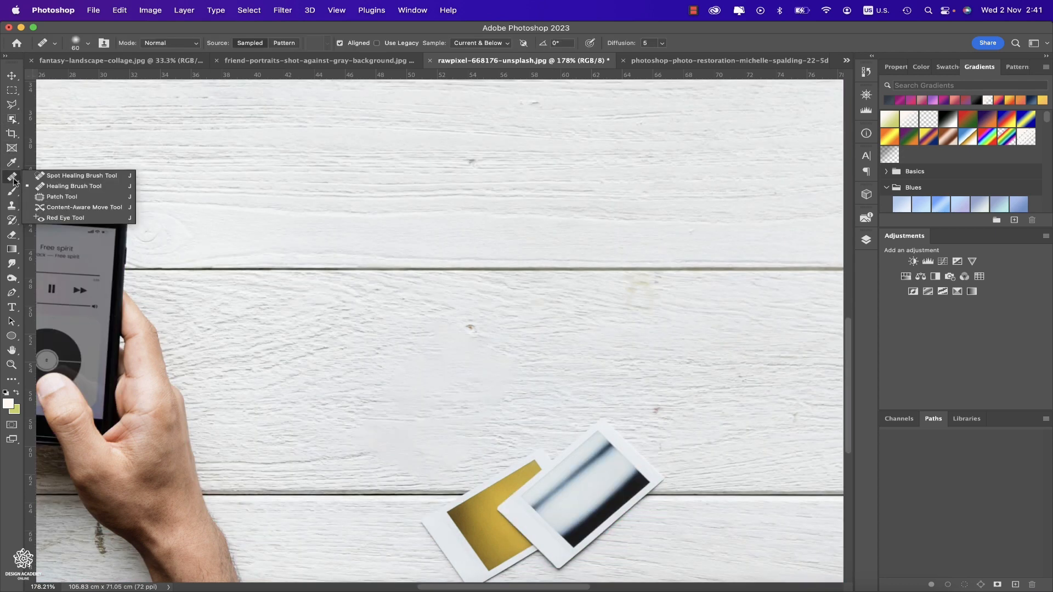
left_click(93, 176)
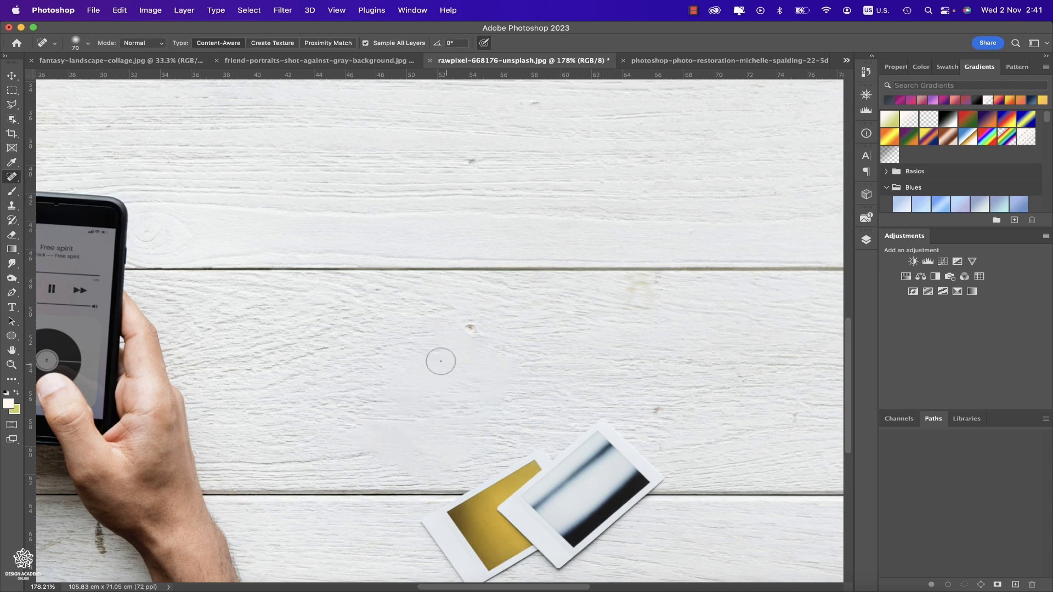
left_click(540, 366)
left_click_drag(540, 365, 455, 359)
left_click(496, 393)
left_click_drag(497, 393, 598, 393)
left_click_drag(387, 453, 295, 451)
Enlarge the healing brush to 200 and retouch the remaining smudges on the plank between the hand and the photos
key("bracketright")
key("bracketright")
key("bracketright")
key("bracketright")
key("bracketright")
key("bracketright")
key("bracketright")
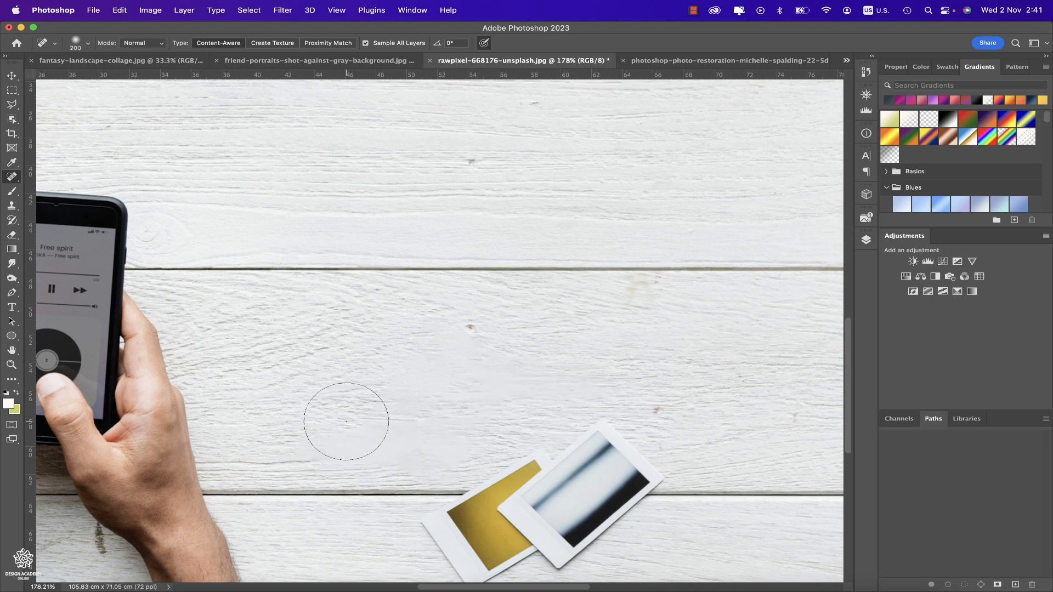
mouse_move(378, 404)
left_mouse_down()
mouse_move(269, 402)
mouse_move(278, 402)
left_mouse_up()
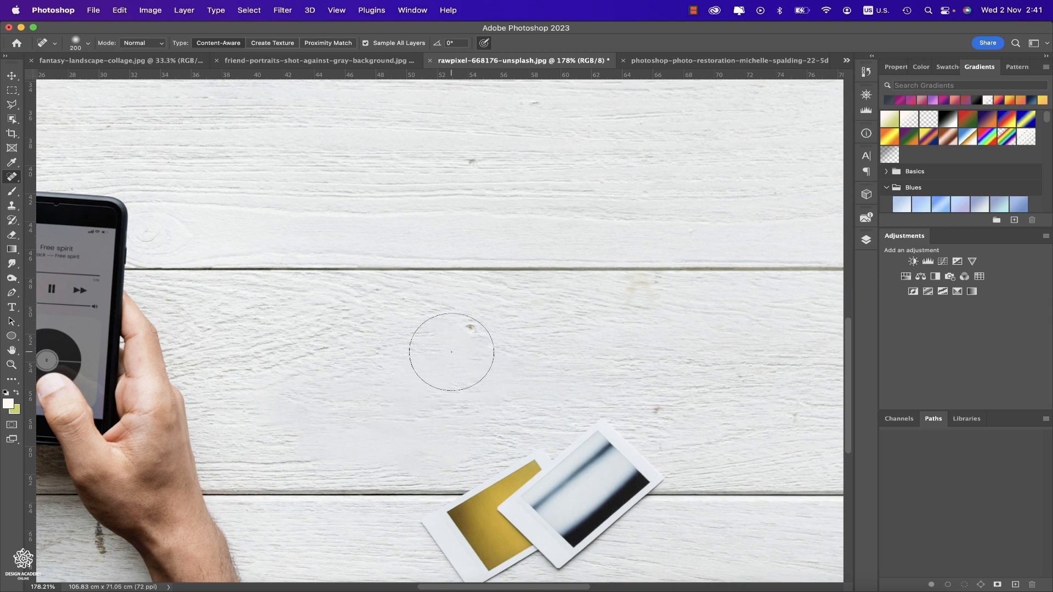
left_click(452, 351)
Select the camera with the Object Selection tool and start a Content-Aware Fill on it
left_click(11, 119)
key("super+0")
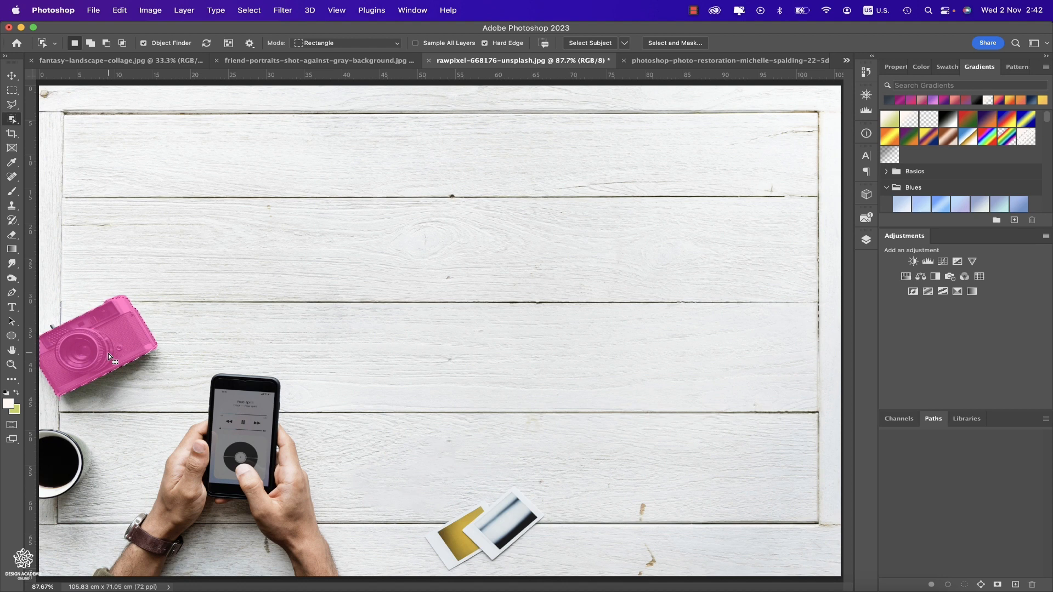
right_click(108, 356)
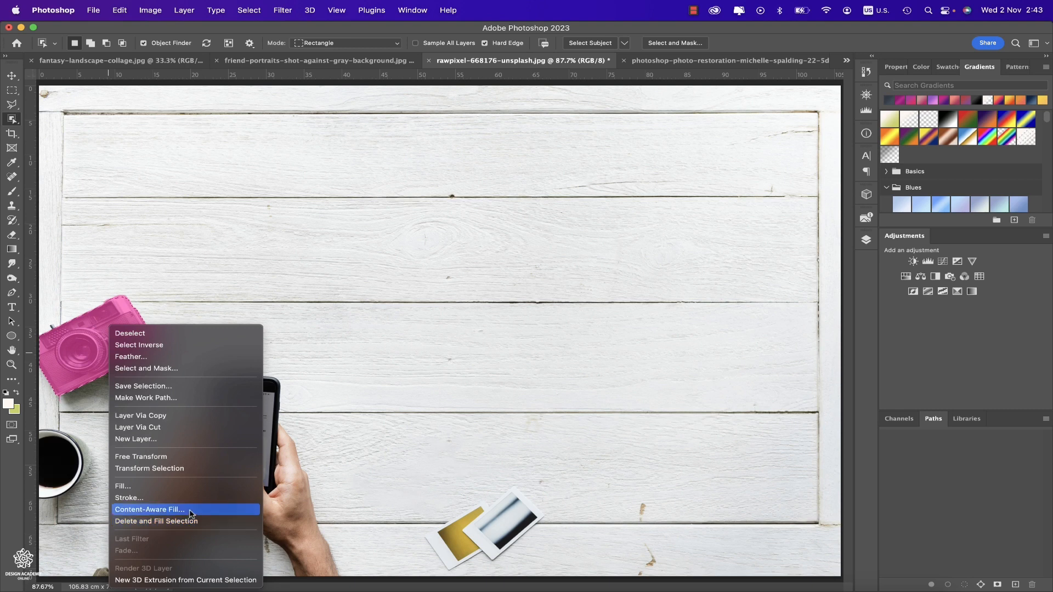
left_click(164, 509)
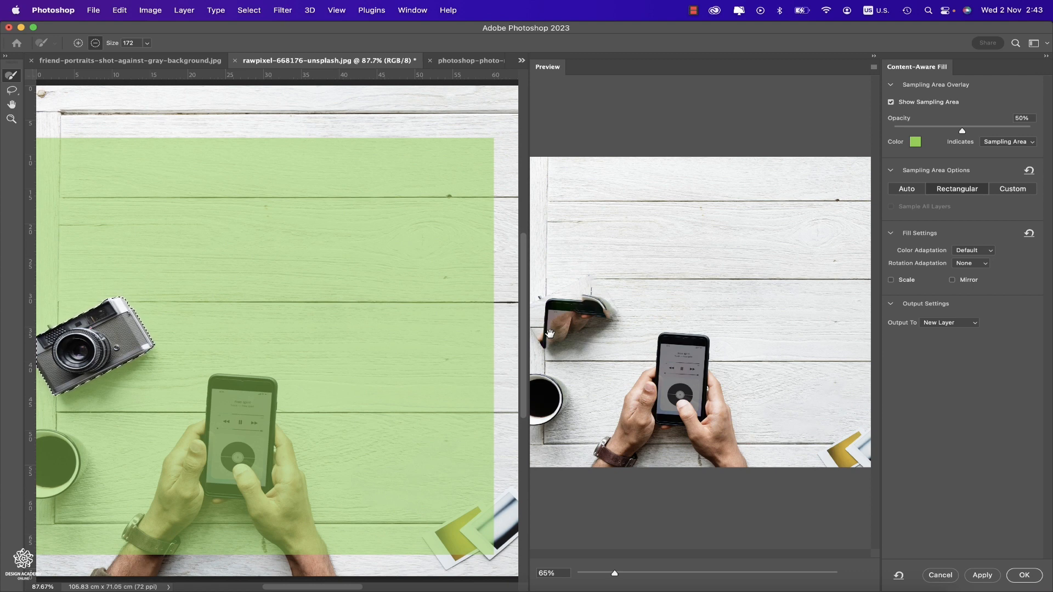
Subtract the phone, hands, coffee cup, instant photos and lower planks from the fill's sampling area
mouse_move(247, 414)
left_mouse_down()
mouse_move(271, 508)
mouse_move(266, 500)
mouse_move(343, 553)
mouse_move(293, 507)
mouse_move(281, 390)
mouse_move(254, 396)
mouse_move(217, 440)
mouse_move(197, 441)
mouse_move(152, 556)
mouse_move(176, 533)
left_mouse_up()
mouse_move(47, 445)
left_mouse_down()
mouse_move(71, 446)
mouse_move(35, 464)
mouse_move(46, 457)
left_mouse_up()
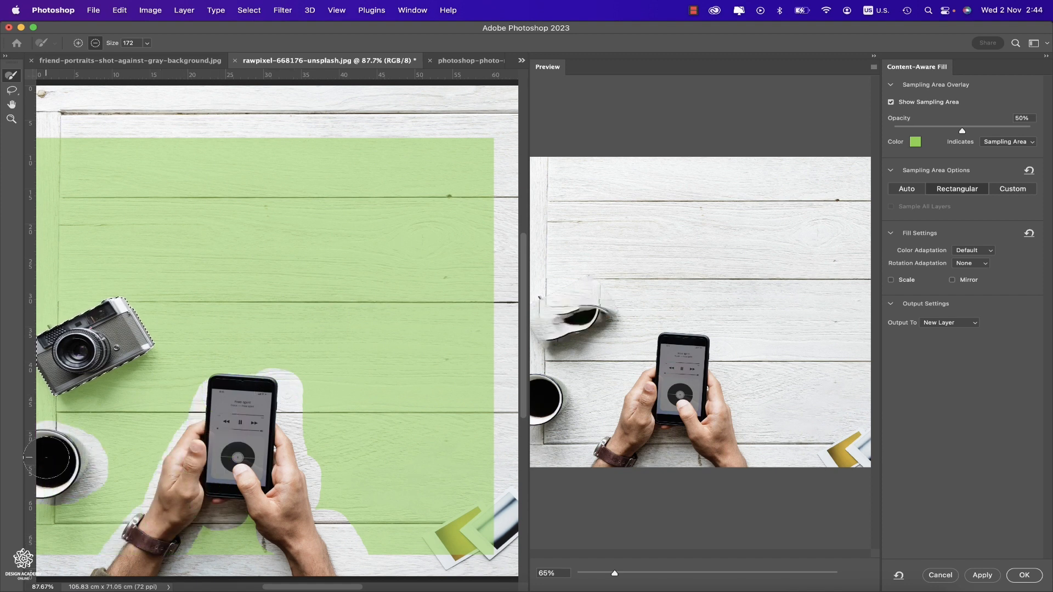
mouse_move(483, 510)
left_mouse_down()
mouse_move(439, 550)
mouse_move(442, 536)
mouse_move(477, 548)
mouse_move(515, 524)
mouse_move(495, 507)
left_mouse_up()
left_click_drag(442, 536, 431, 543)
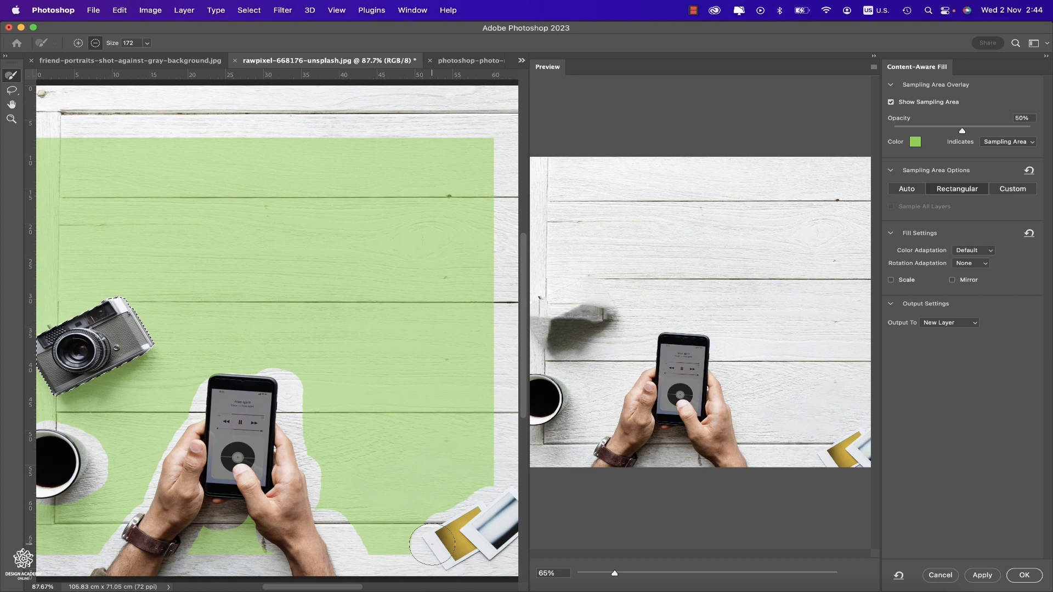
mouse_move(235, 529)
left_mouse_down()
mouse_move(193, 552)
mouse_move(135, 502)
mouse_move(67, 507)
mouse_move(140, 450)
mouse_move(46, 437)
mouse_move(130, 463)
mouse_move(135, 430)
mouse_move(118, 460)
mouse_move(322, 475)
mouse_move(363, 490)
mouse_move(418, 477)
mouse_move(416, 537)
mouse_move(387, 515)
mouse_move(479, 457)
mouse_move(471, 484)
mouse_move(449, 402)
left_mouse_up()
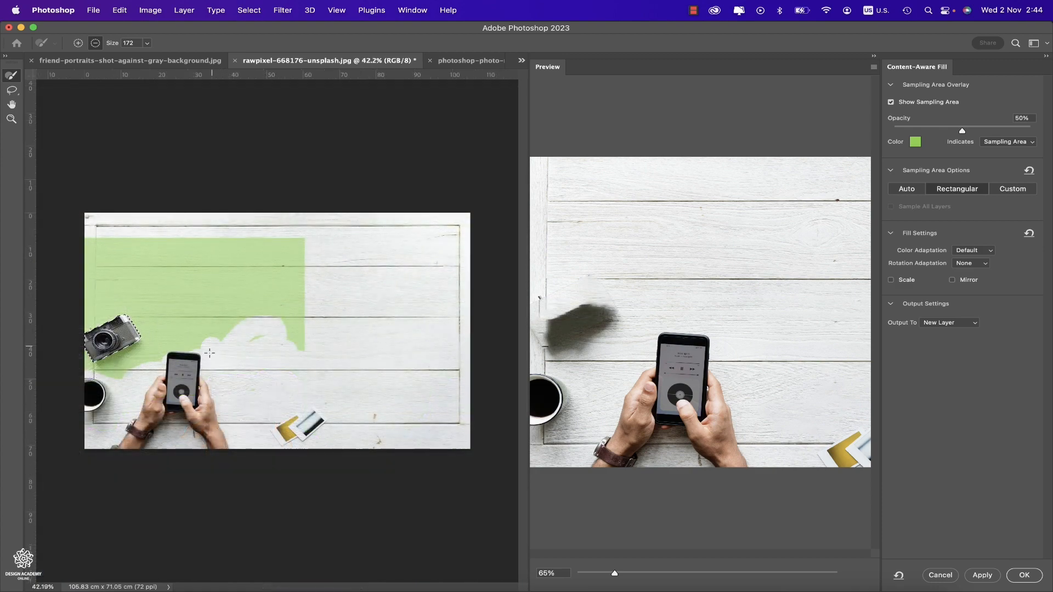
Enlarge the sampling brush to 800, limit the sampling area to the wood around the camera, and cancel the Content-Aware Fill
key("bracketright")
key("bracketright")
key("bracketright")
key("bracketright")
key("bracketright")
key("bracketright")
key("bracketright")
key("bracketright")
mouse_move(234, 353)
left_mouse_down()
mouse_move(326, 310)
mouse_move(330, 280)
mouse_move(134, 234)
left_mouse_up()
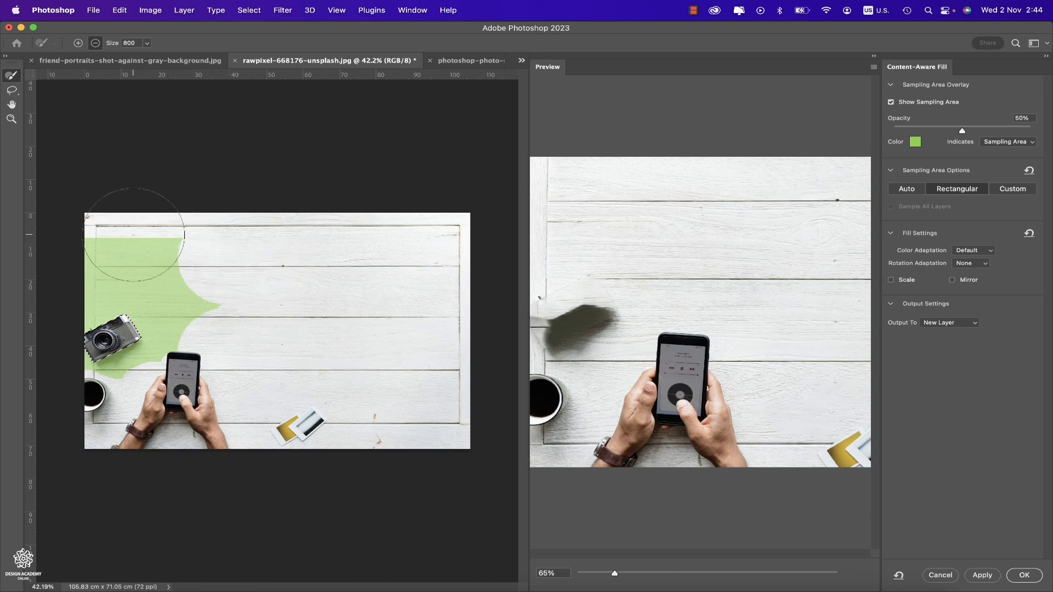
left_click(183, 250)
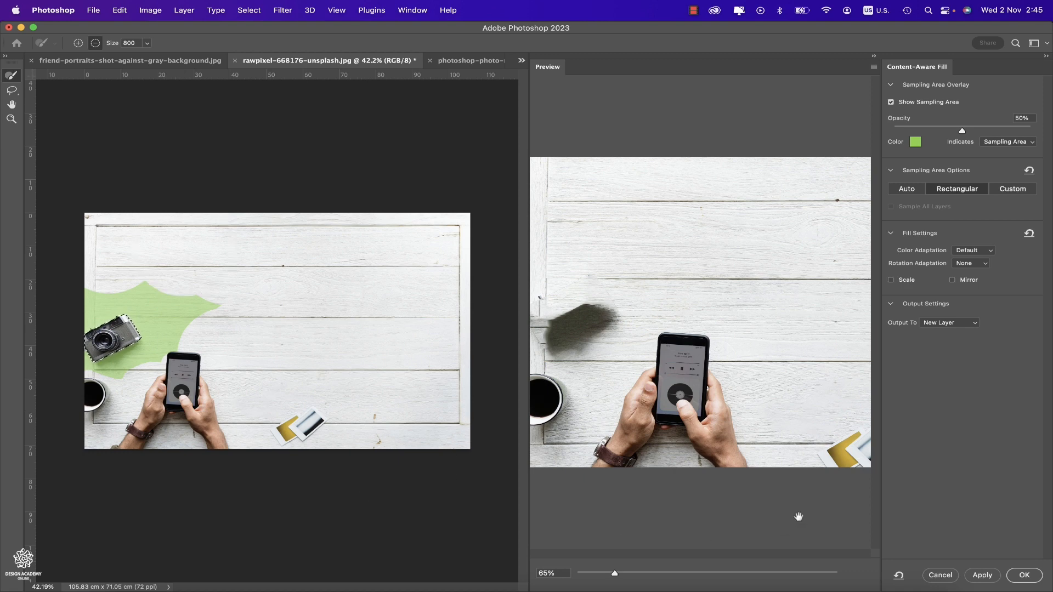
left_click(940, 574)
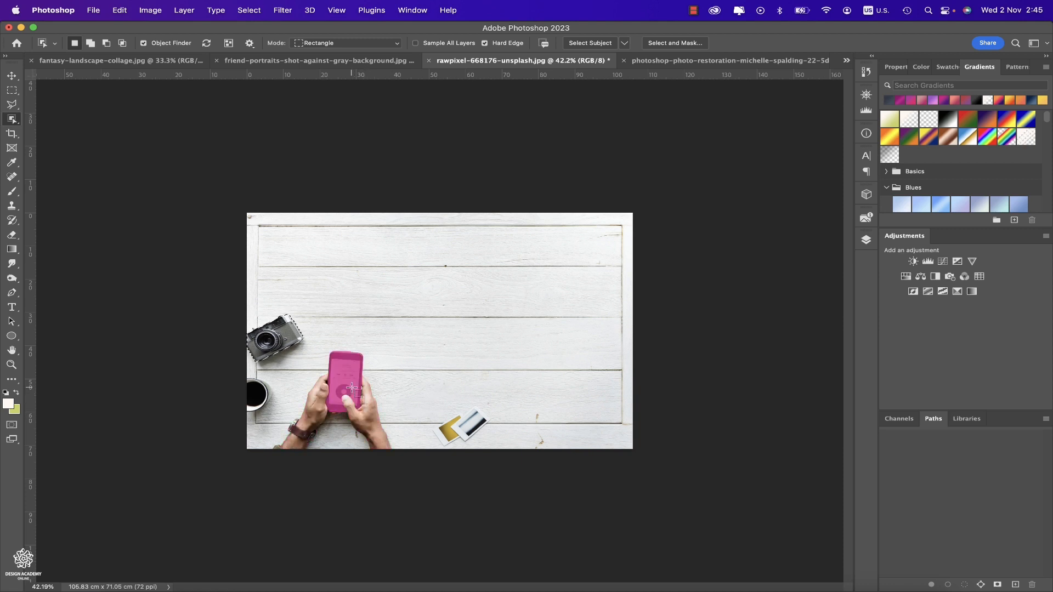
Open the overlay color choices in the Object Selection tool's settings
left_click(250, 44)
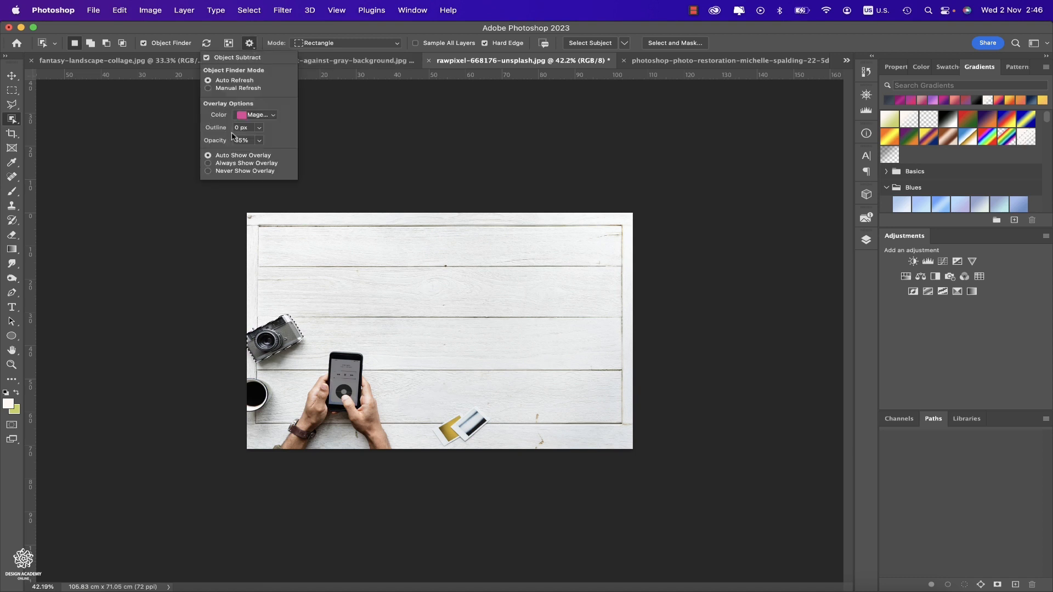
left_click(261, 115)
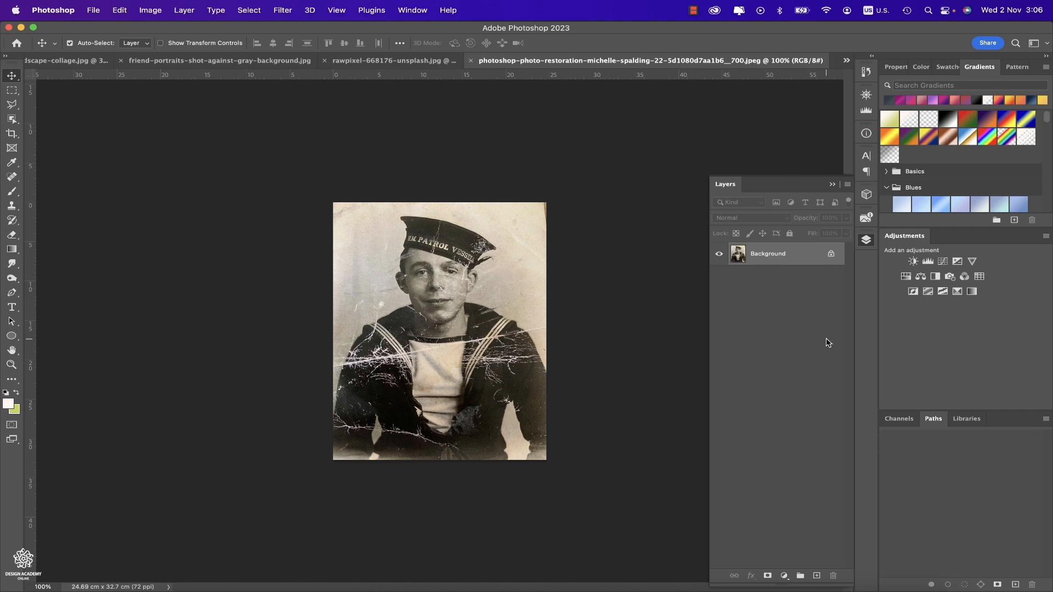
Open Neural Filters for the scratched sailor portrait, skip the tour and download the Photo Restoration filter
left_click(283, 10)
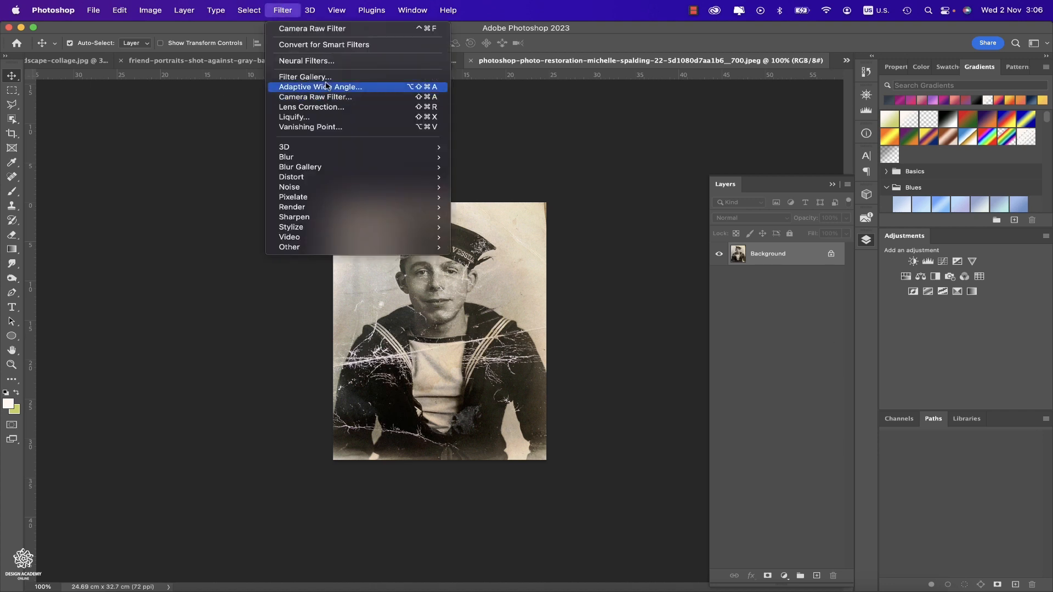
left_click(307, 61)
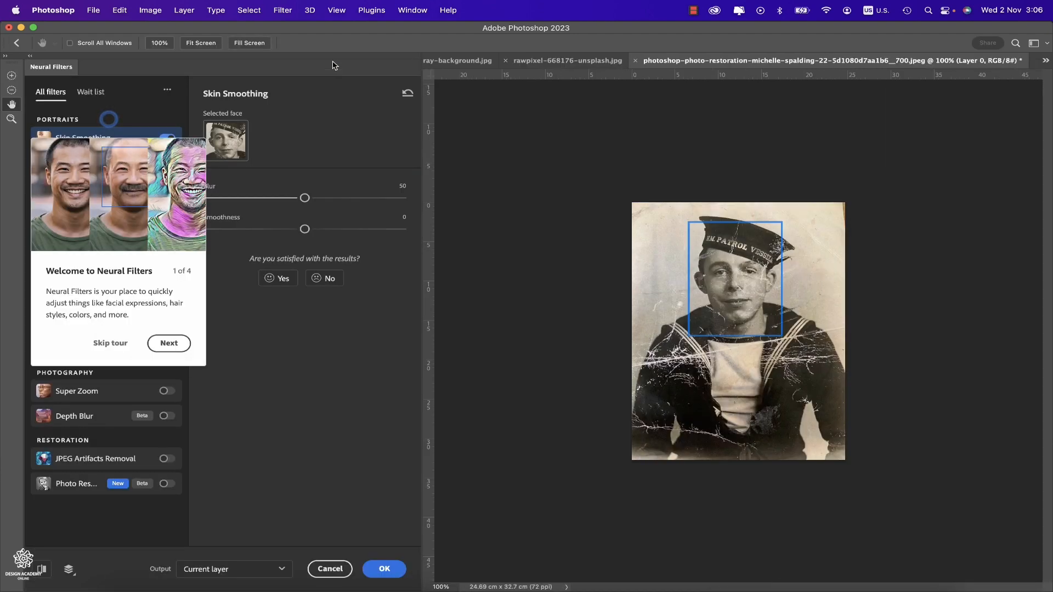
left_click(111, 345)
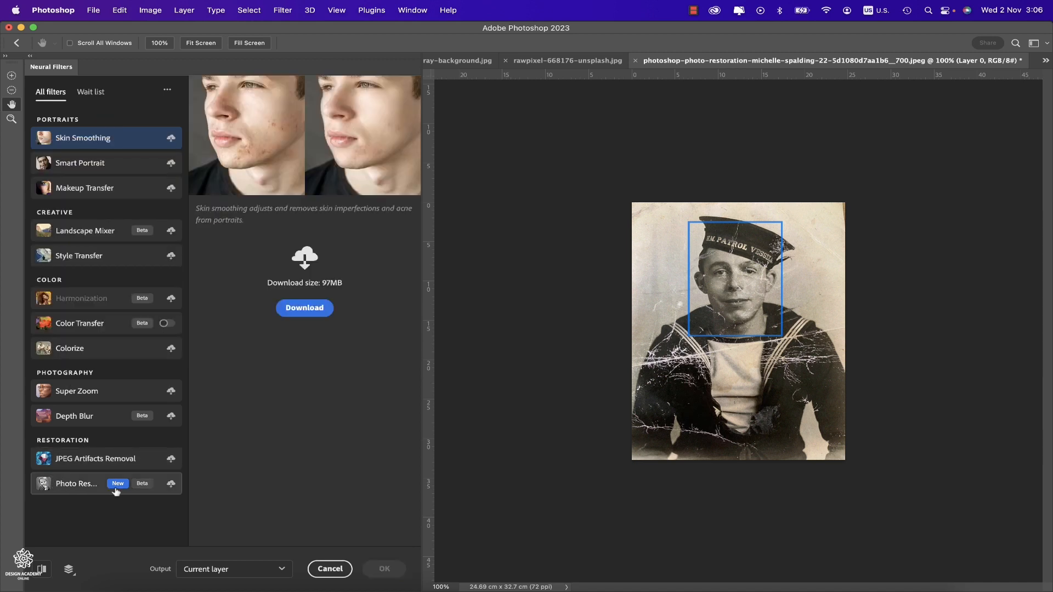
left_click(172, 484)
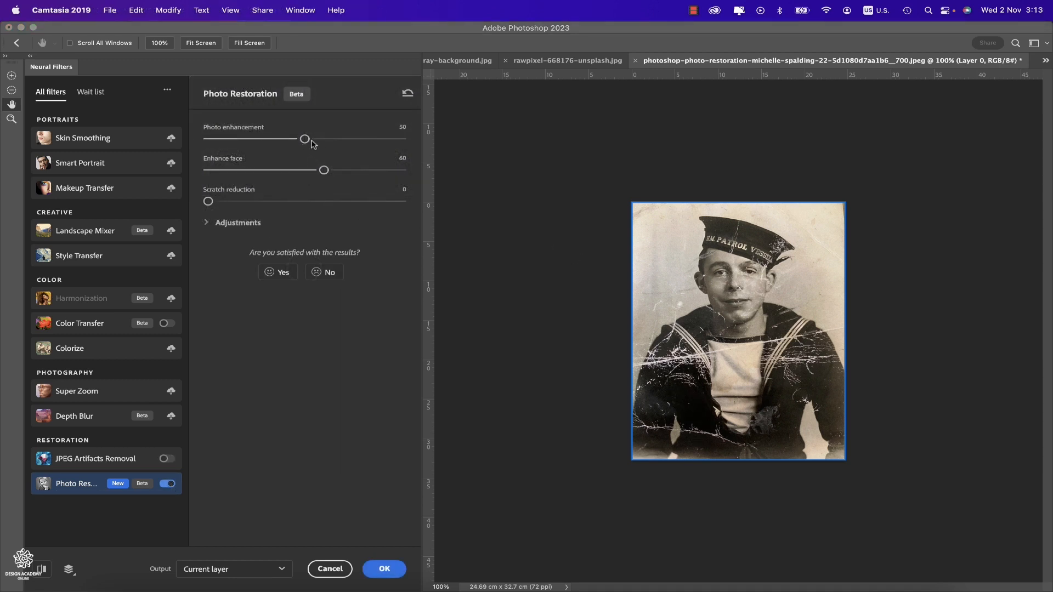
Set Photo enhancement to 100, try Scratch reduction at 100, 51 and 14, and settle it at 5
left_click_drag(304, 138, 404, 143)
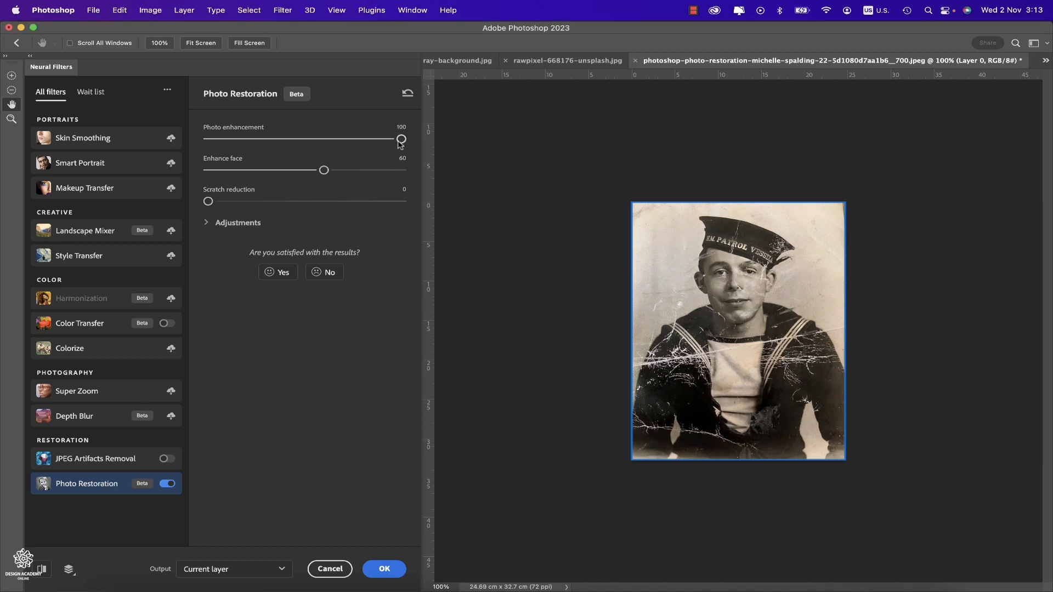
left_click_drag(208, 201, 415, 210)
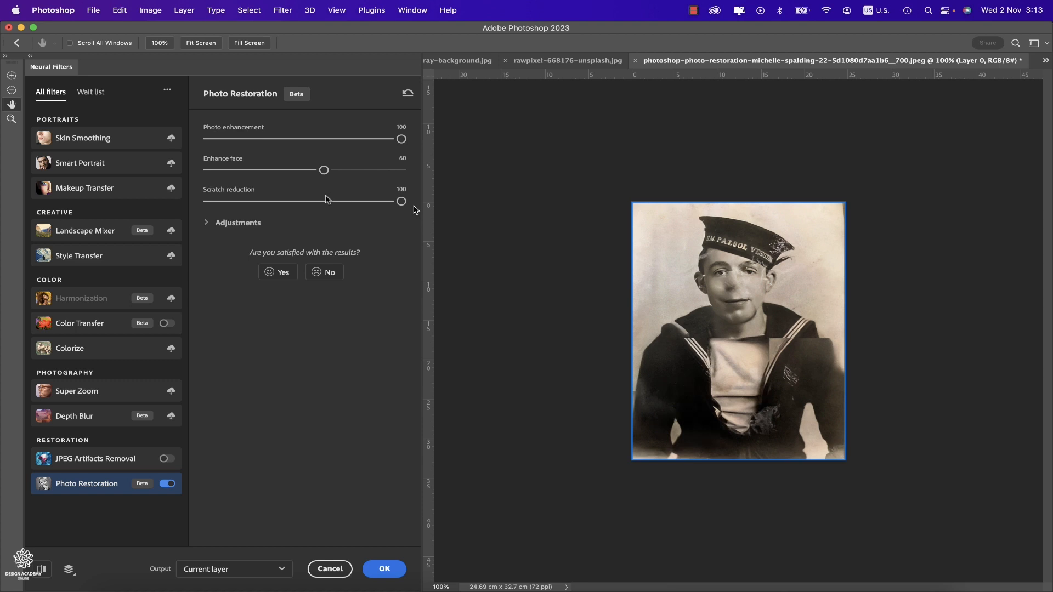
left_click(308, 202)
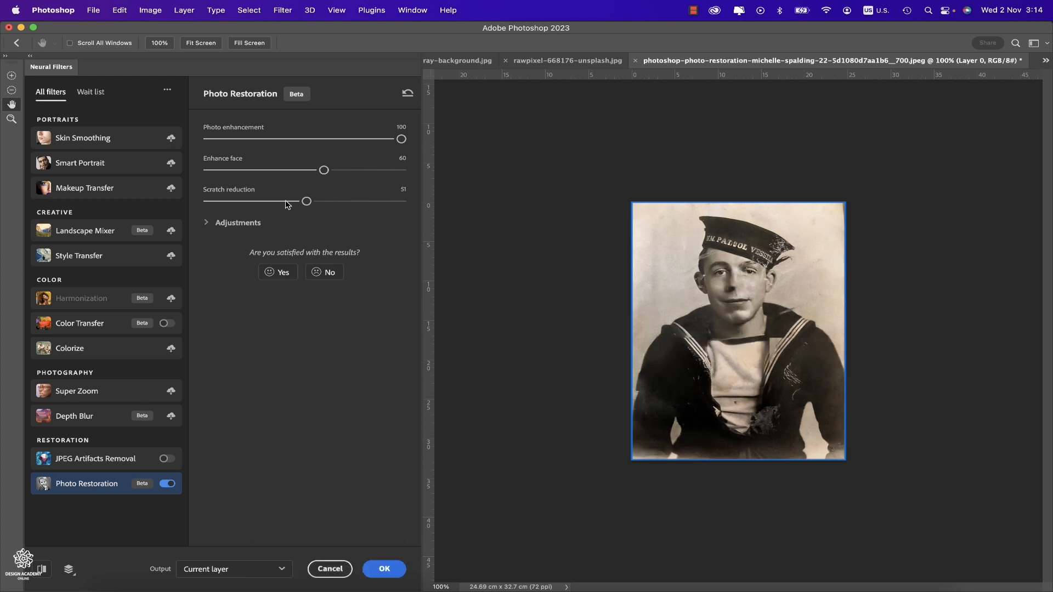
left_click_drag(286, 205, 234, 204)
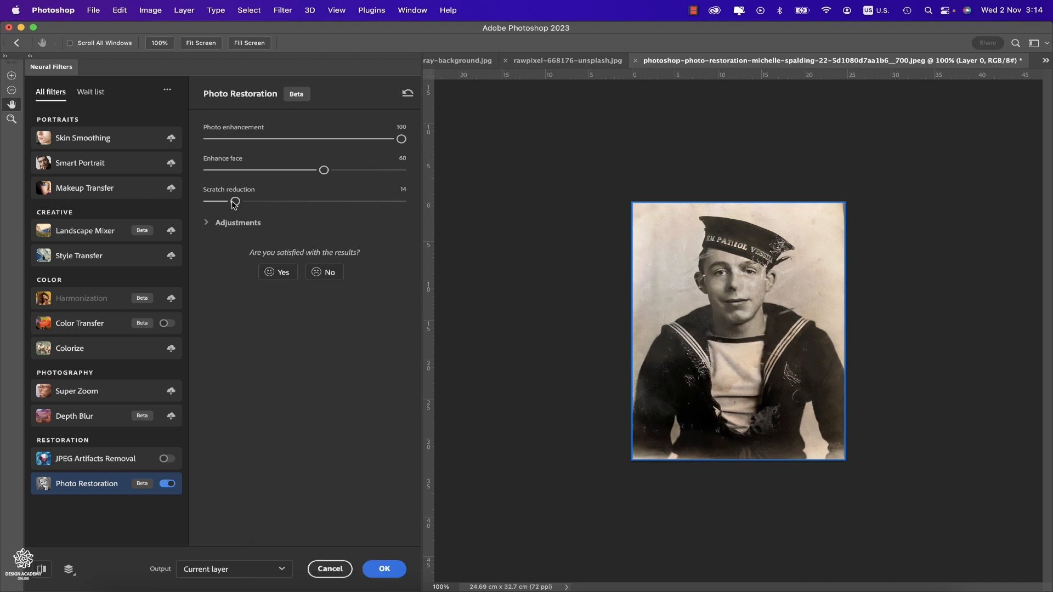
left_click(206, 223)
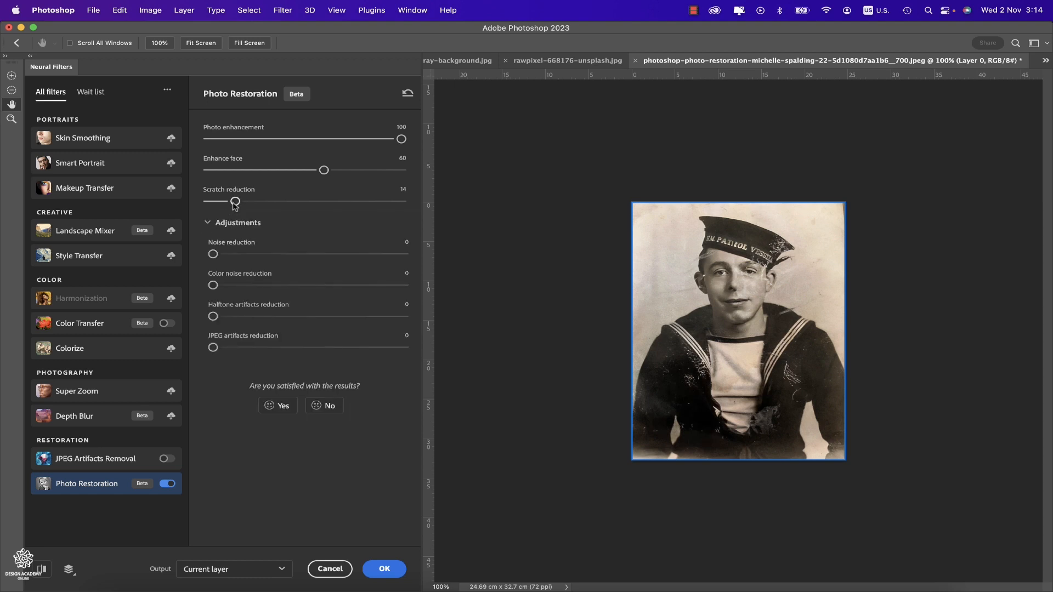
left_click_drag(236, 201, 213, 206)
Set Noise reduction and Color noise reduction to 75, Halftone artifacts reduction to 46 and JPEG artifacts reduction to 62
left_click_drag(213, 254, 358, 259)
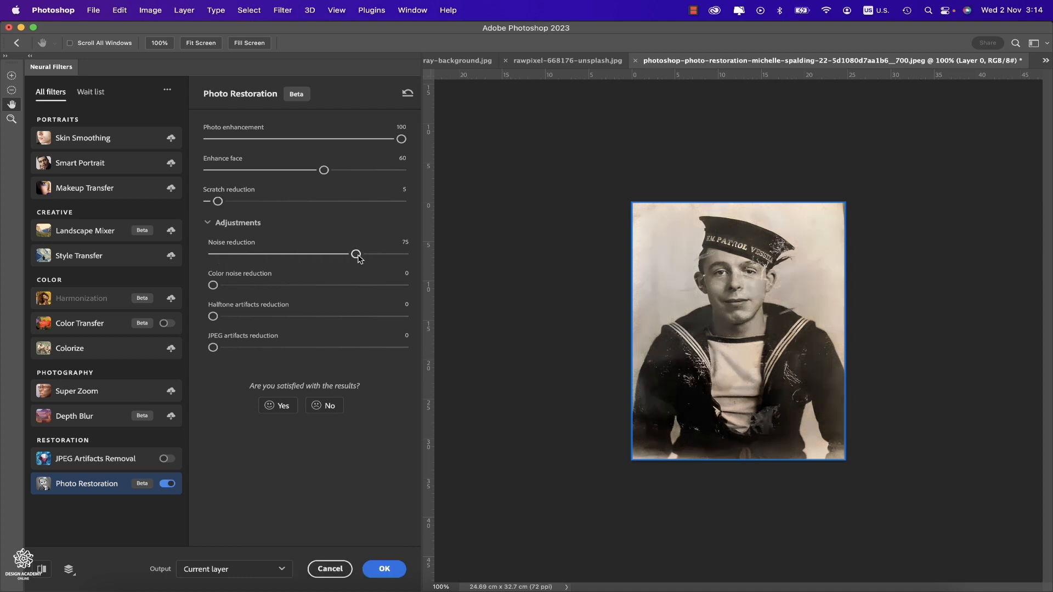
left_click(357, 285)
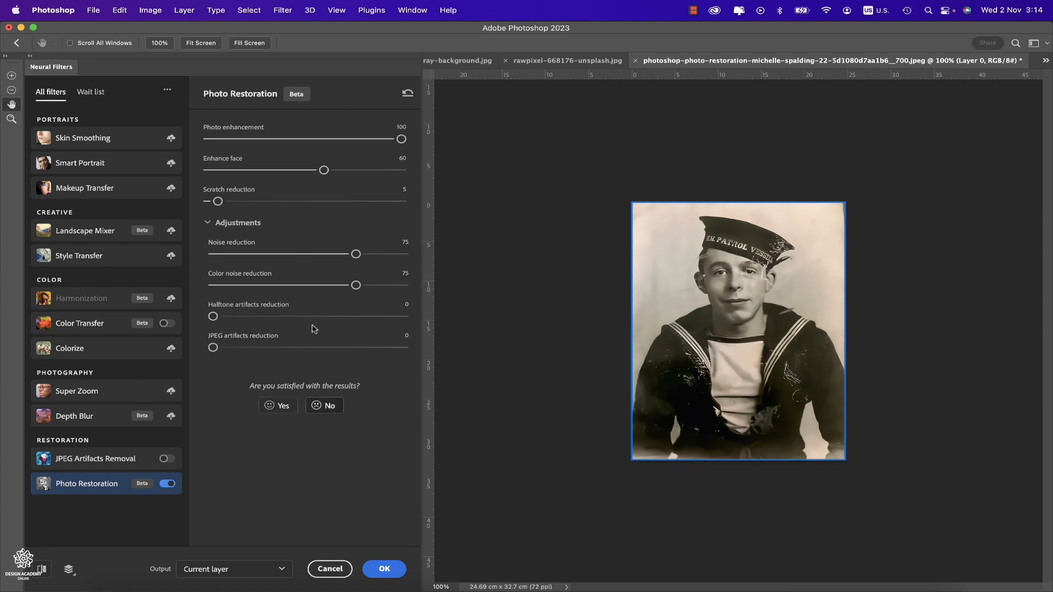
left_click(301, 317)
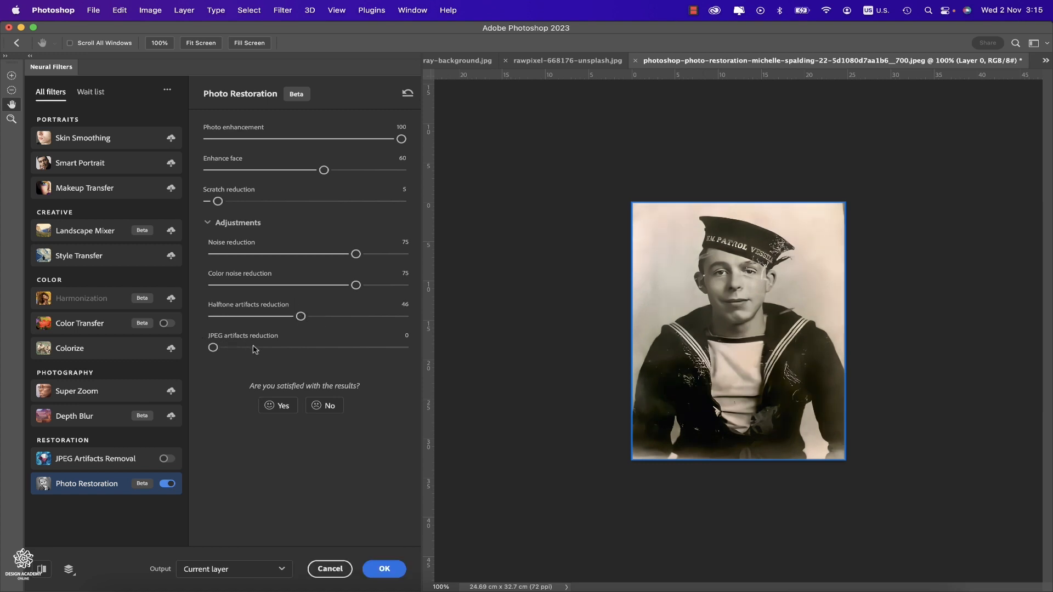
left_click(331, 347)
Raise Enhance face to 100 and apply the Photo Restoration filter with its output on a new layer
left_click_drag(324, 170, 425, 167)
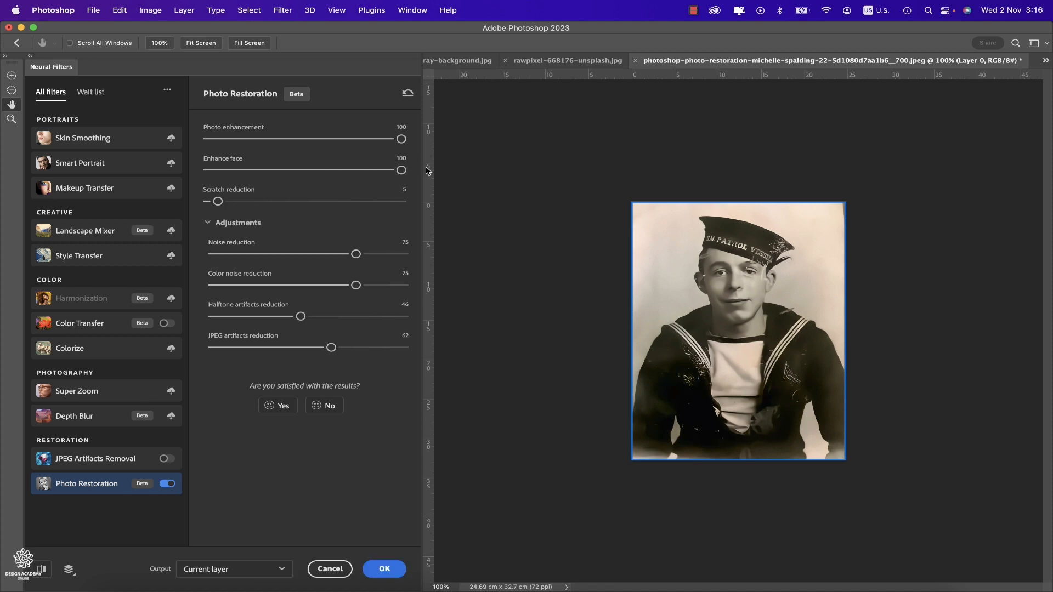
left_click(274, 570)
left_click(268, 531)
left_click(391, 574)
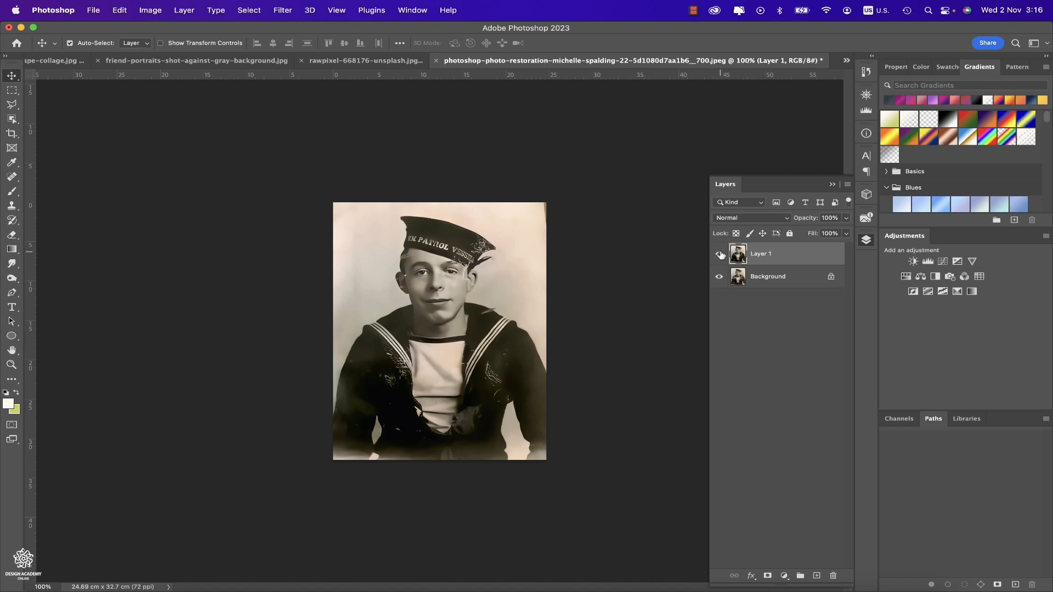
Toggle the visibility of Layer 1 off and on to compare the restored portrait with the original
left_click(719, 254)
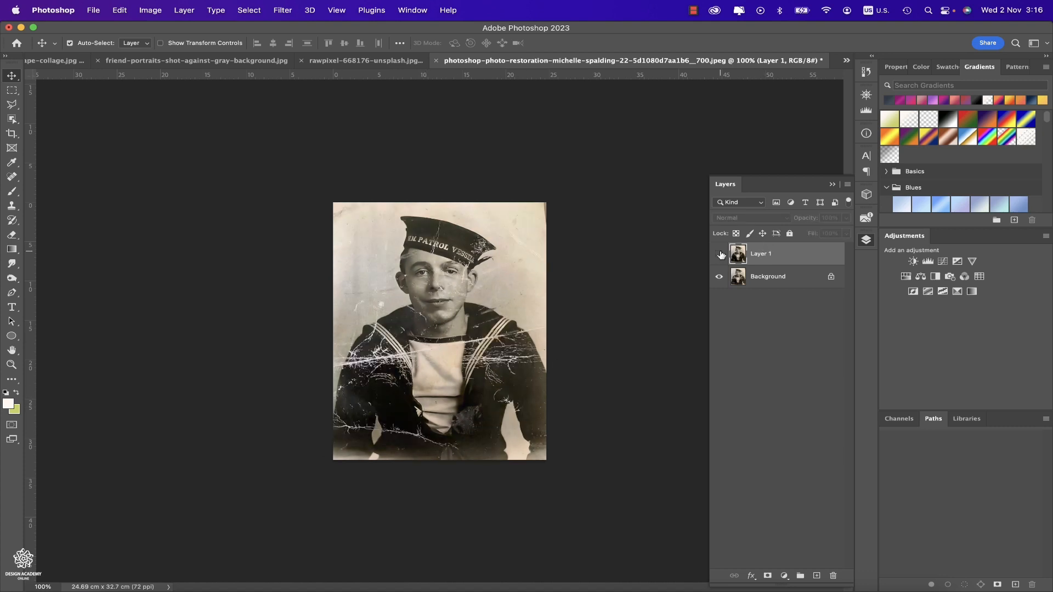
left_click(719, 254)
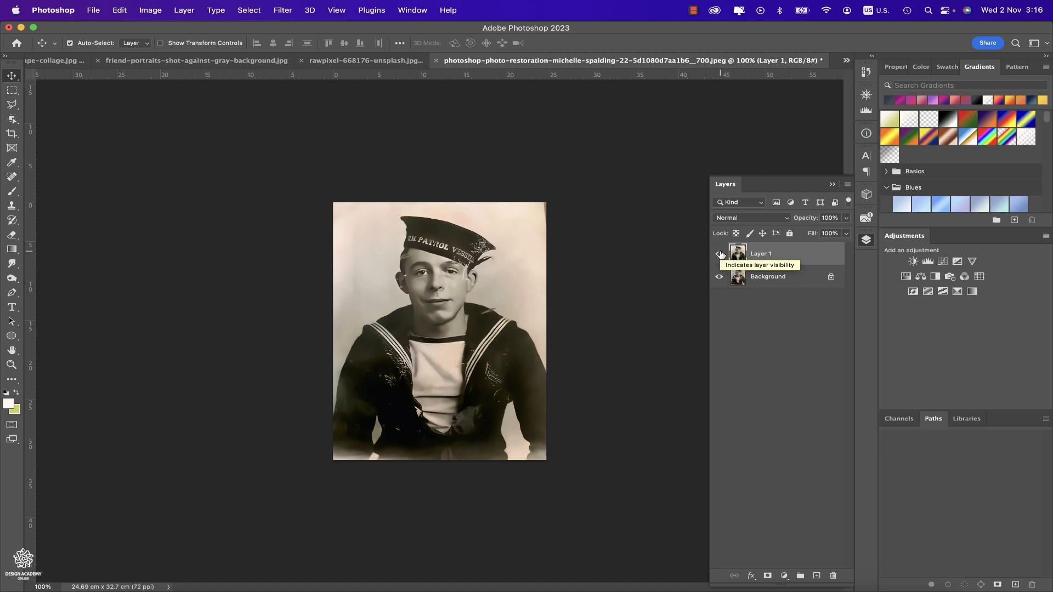
Use the Spot Healing Brush at size 70 to paint out the branching white scratches on the sailor's jacket, beside the striped lapel
left_click(12, 179)
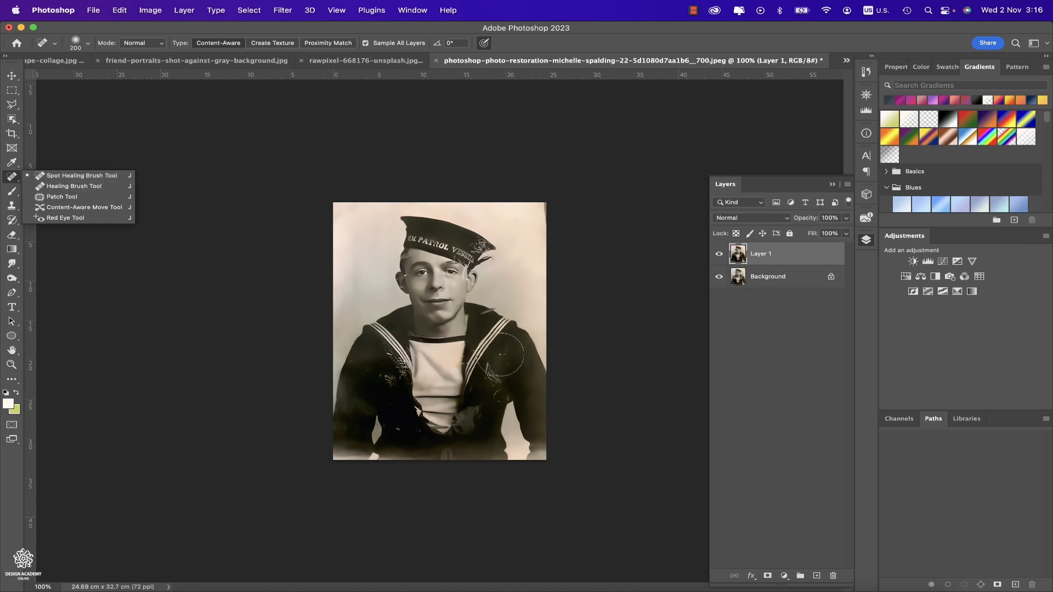
scroll(500, 355, "up", 3)
scroll(500, 355, "up", 6)
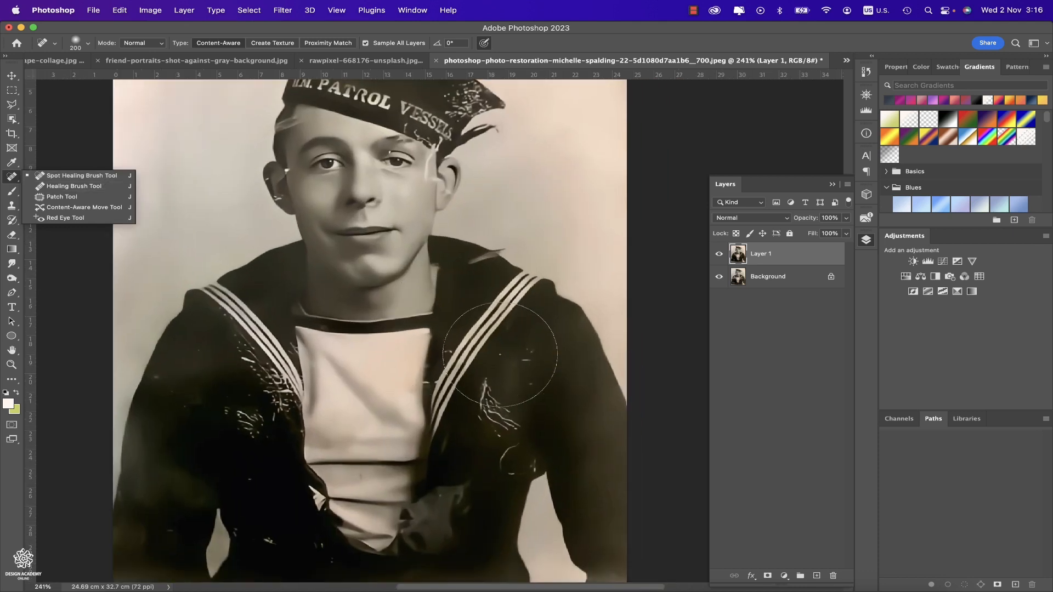
key("bracketleft")
key("bracketleft")
key("bracketleft")
key("bracketleft")
key("bracketleft")
key("bracketleft")
key("bracketleft")
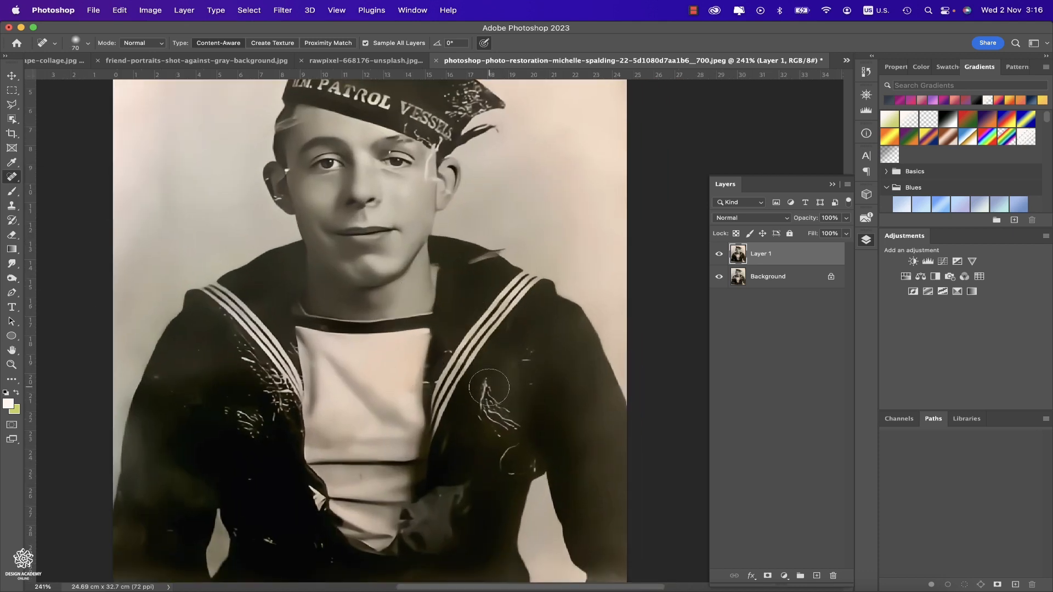
left_click_drag(489, 387, 510, 431)
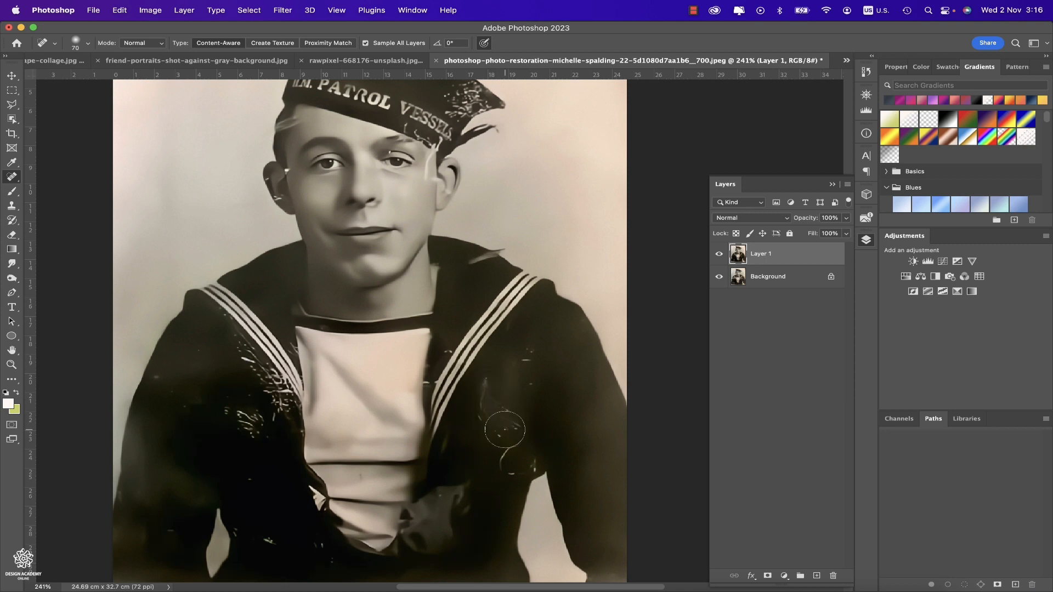
mouse_move(491, 389)
left_mouse_down()
mouse_move(480, 419)
mouse_move(484, 385)
left_mouse_up()
Apply the JPEG Artifacts Removal neural filter at High strength with its output on a new layer
left_click(282, 10)
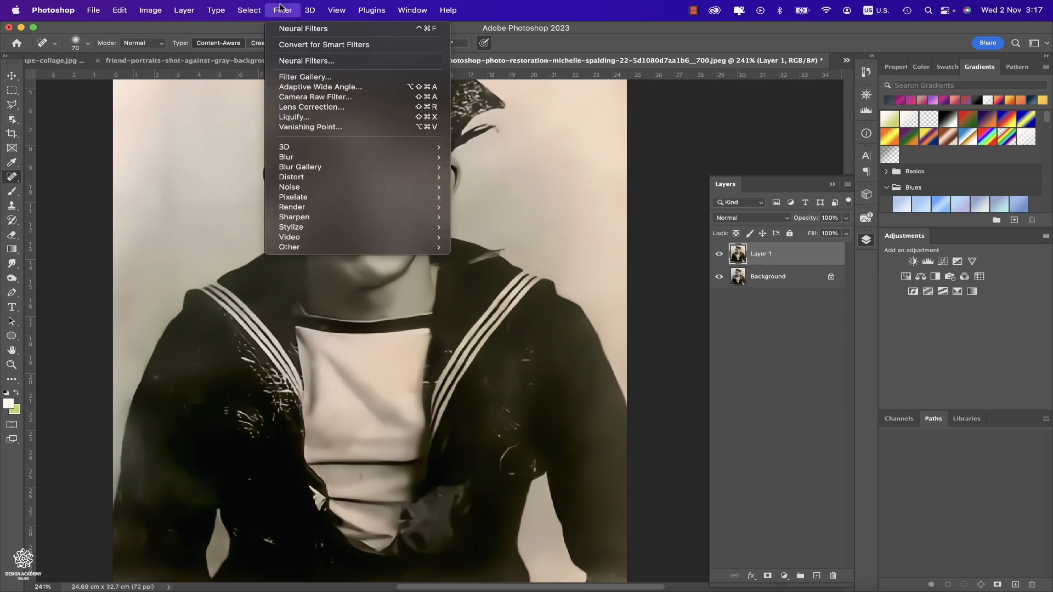
left_click(300, 61)
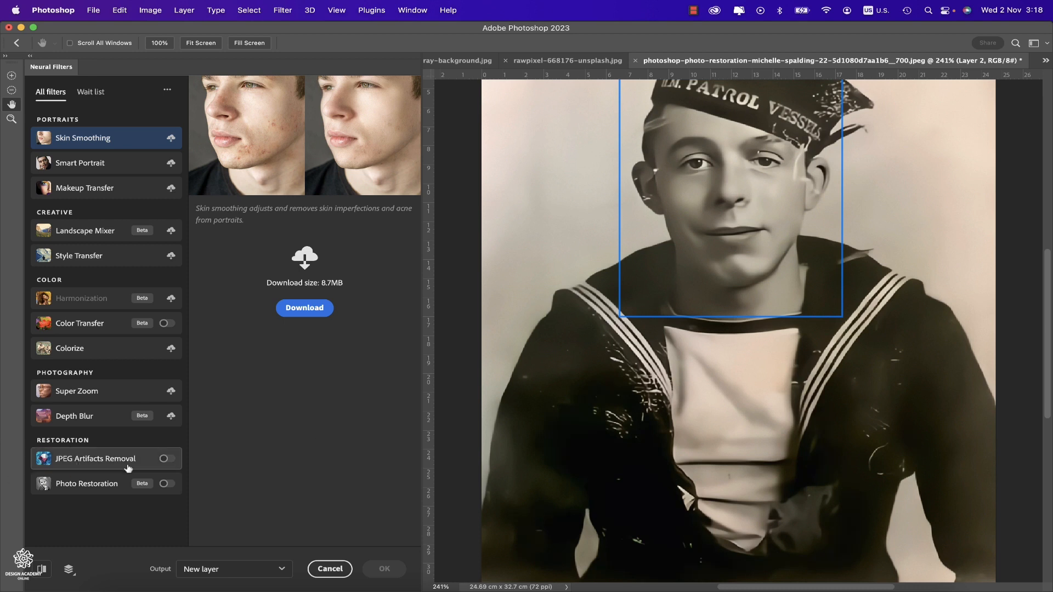
left_click(165, 459)
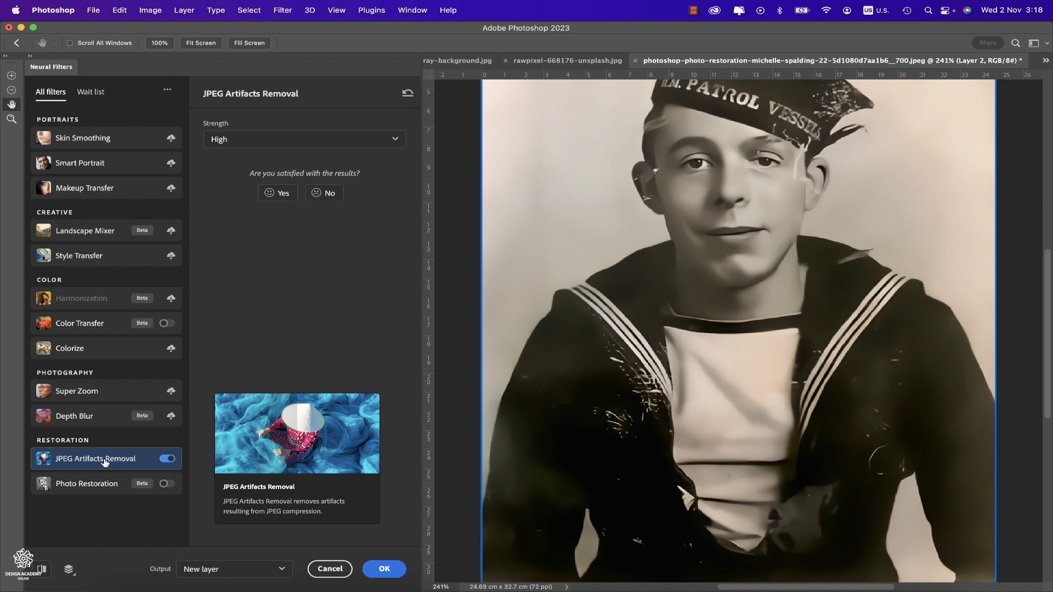
left_click(321, 141)
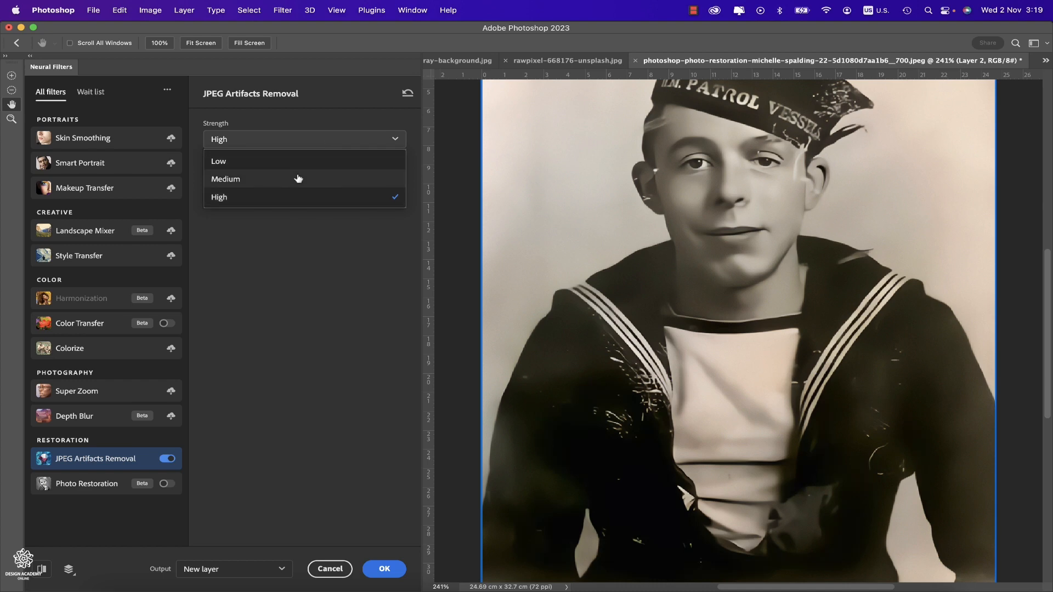
left_click(341, 351)
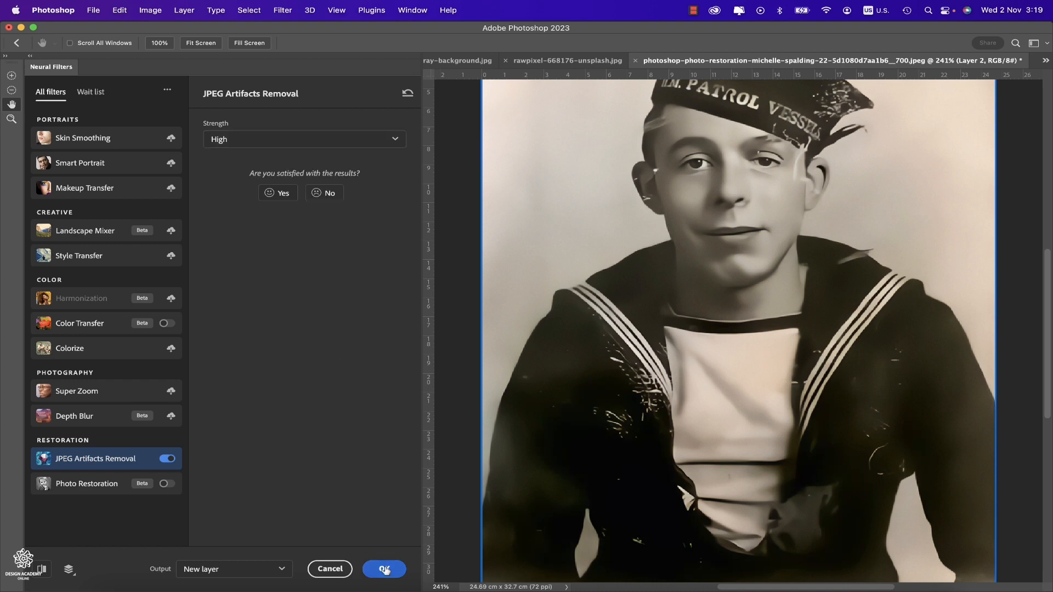
left_click(385, 568)
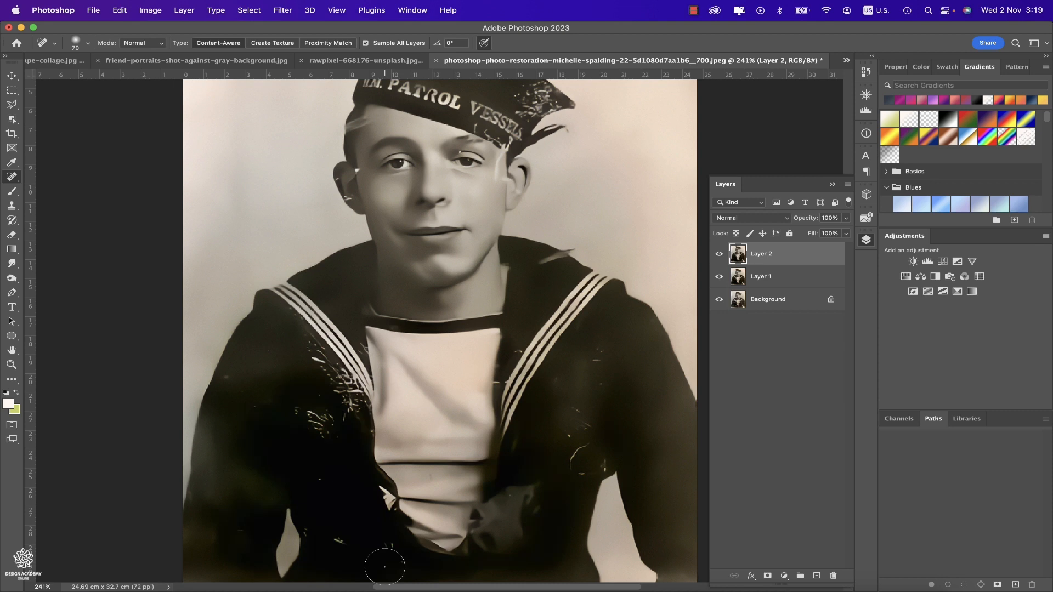
Toggle the visibility of Layer 2 off and on to compare the portrait with and without artifact removal
left_click(719, 254)
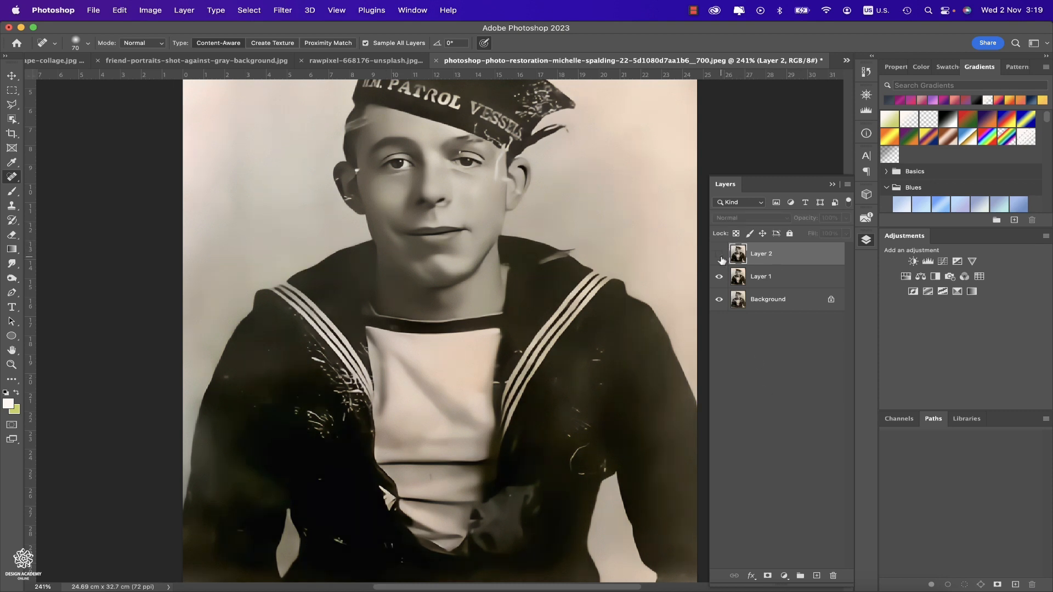
left_click(719, 254)
left_click(718, 254)
left_click(718, 254)
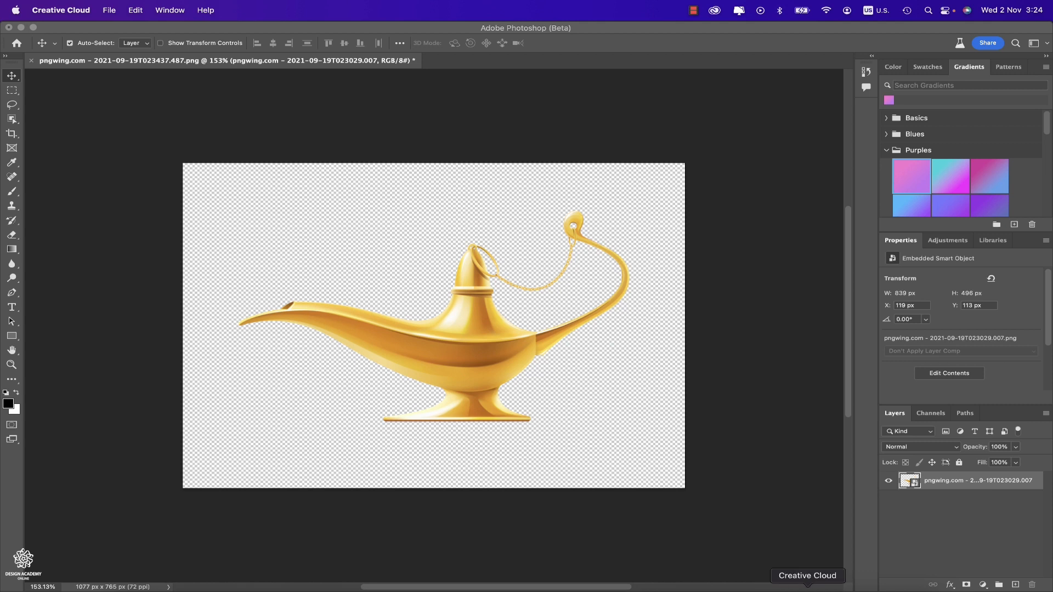
Switch to Creative Cloud, look through the available beta apps, and return to Photoshop (Beta) with the lamp image
left_click(795, 587)
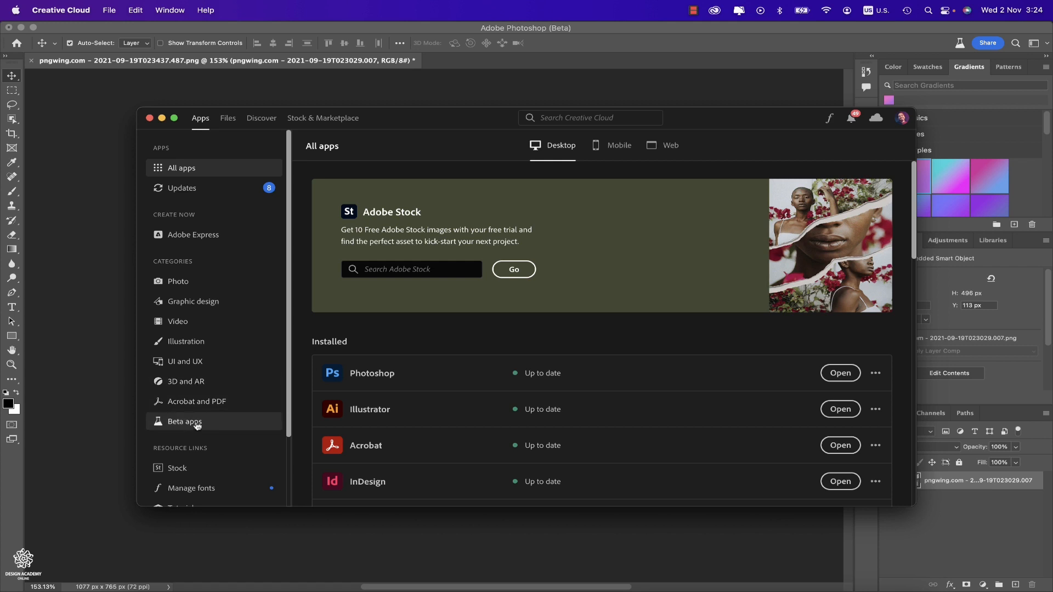
left_click(197, 425)
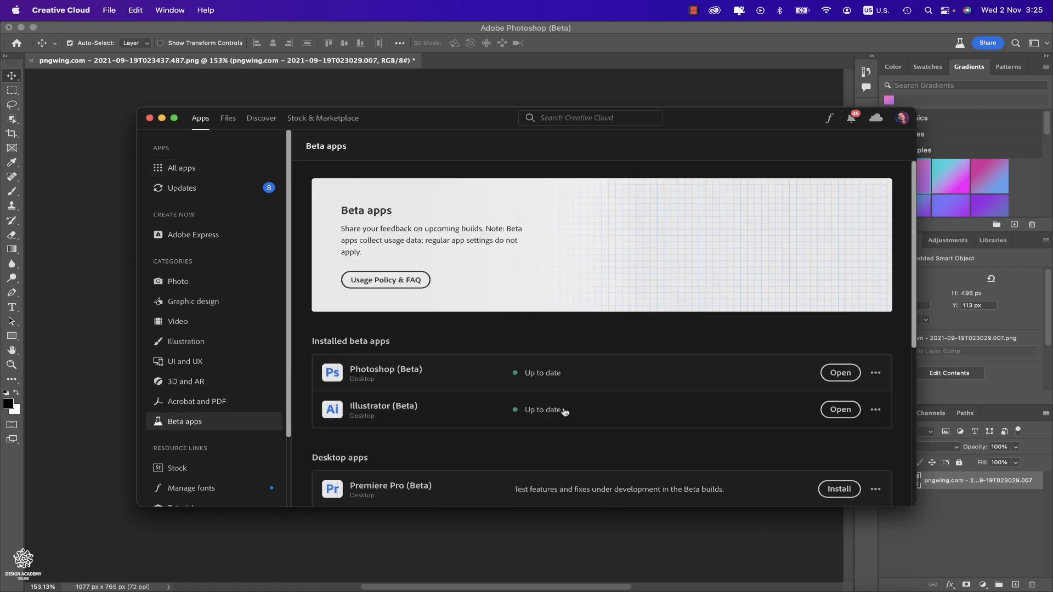
scroll(564, 411, "down", 5)
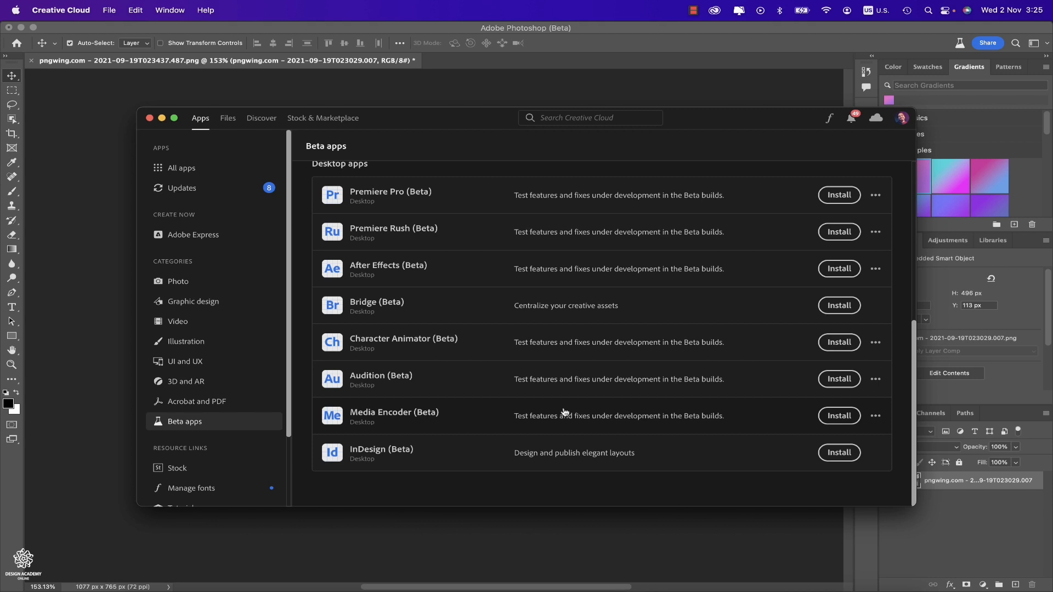
left_click(636, 57)
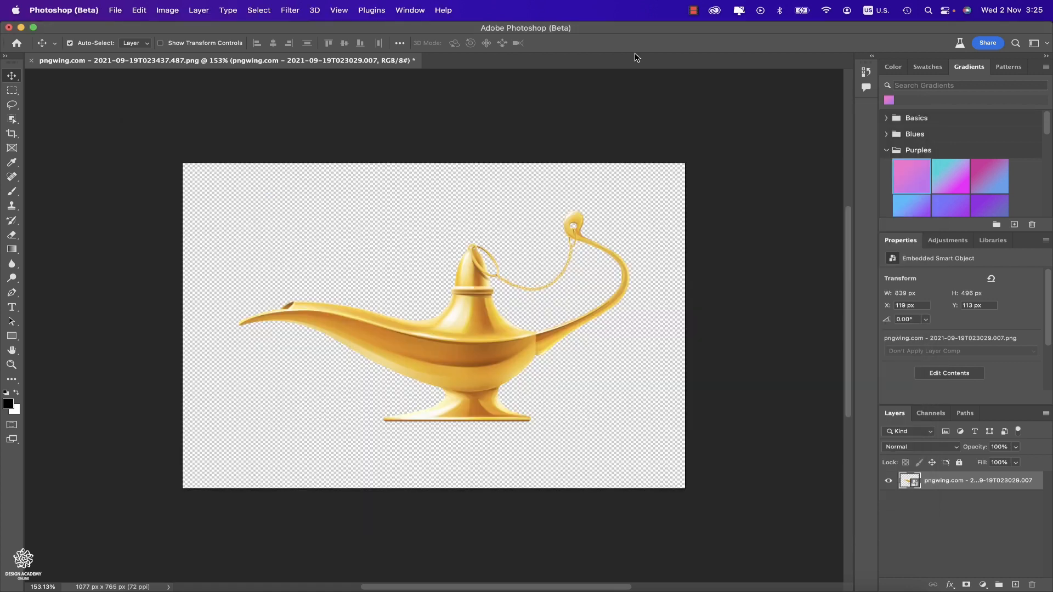
Open the Neural Filters for the golden lamp layer and enable Backdrop Creator
left_click(292, 11)
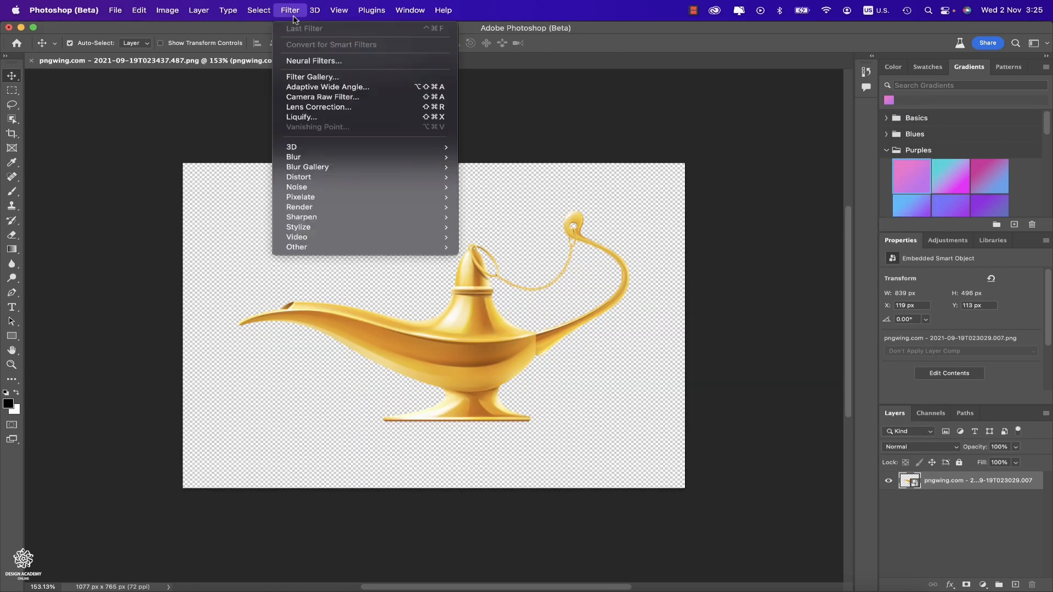
left_click(348, 62)
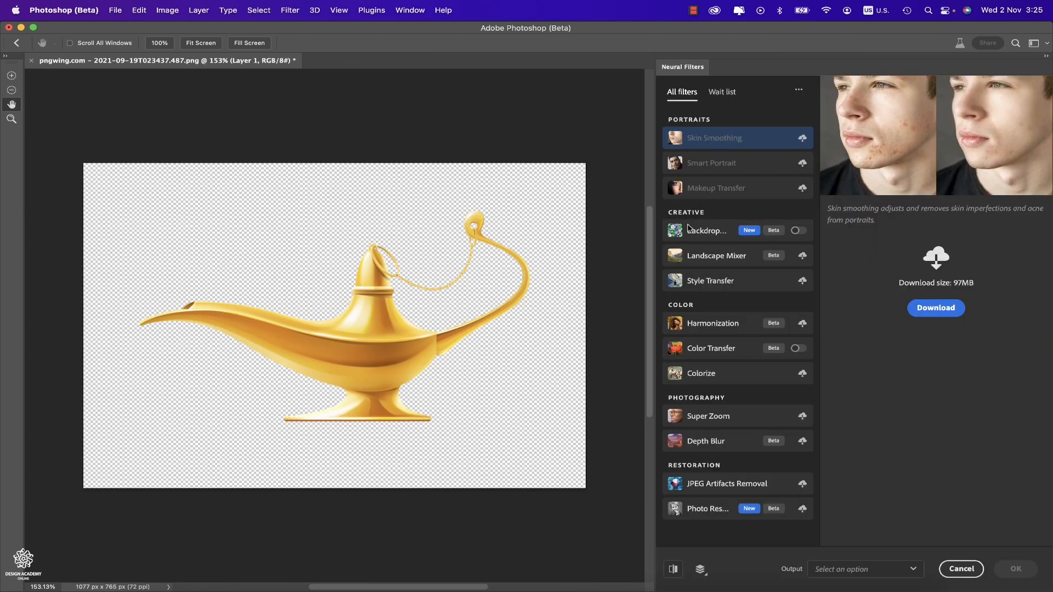
mouse_move(699, 232)
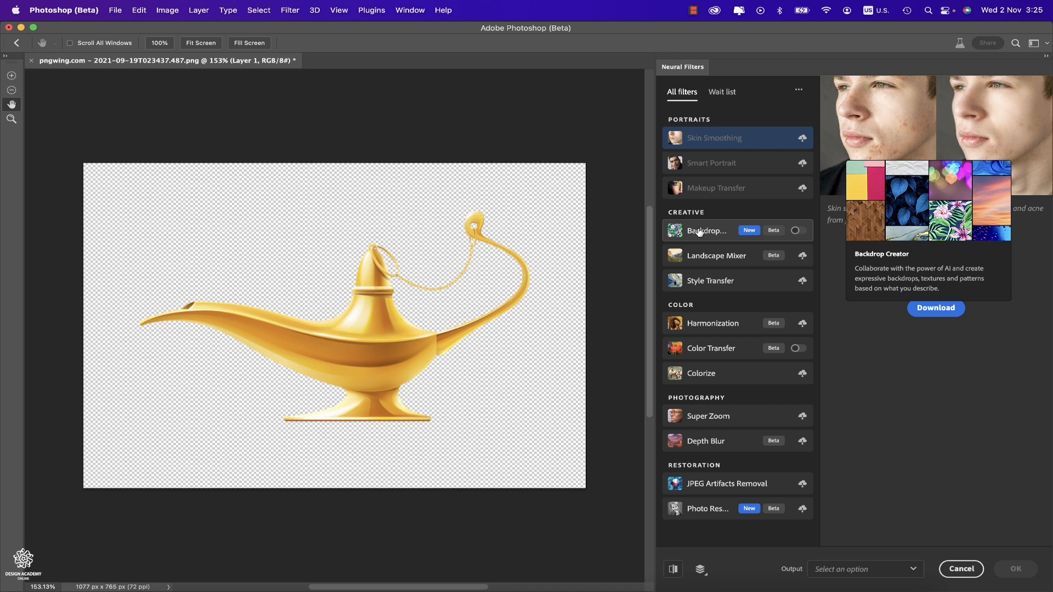
left_click(796, 231)
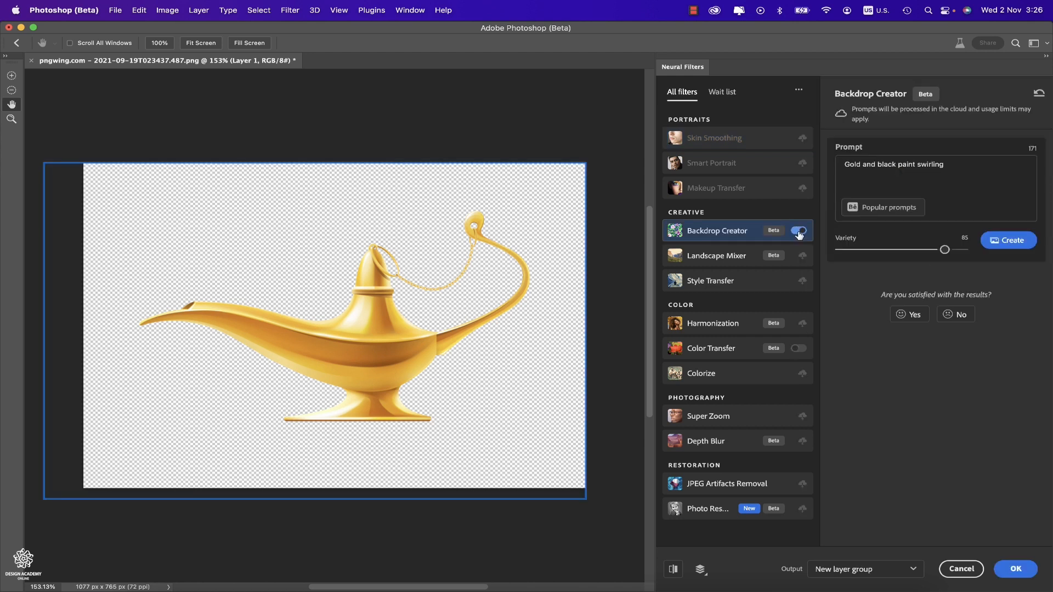
Generate backdrop previews from the prompt "cave in illustrated way" with Variety set to 3
triple_click(877, 172)
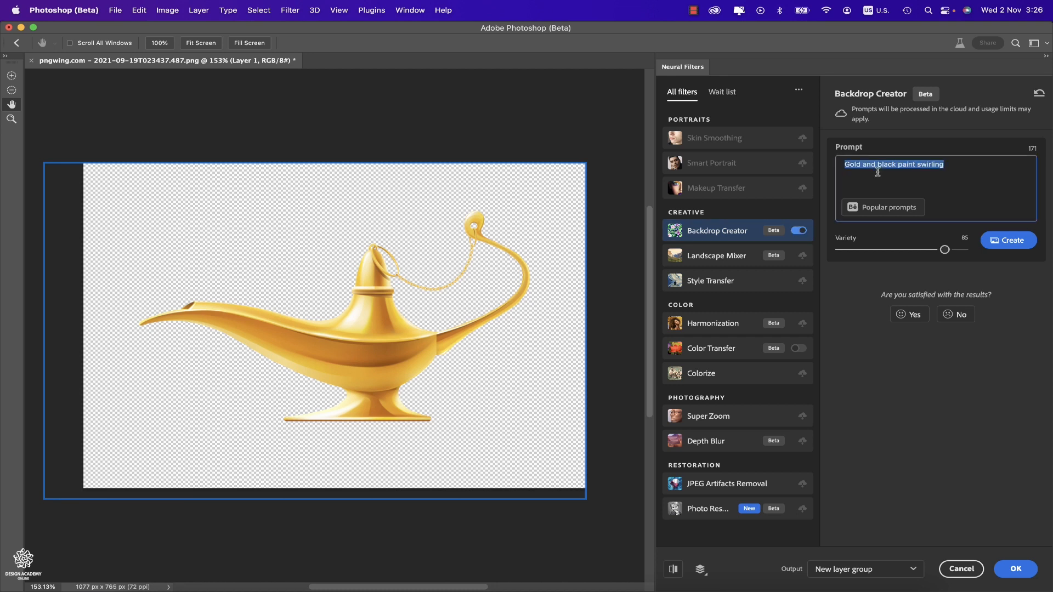
type("cave with dark lights ")
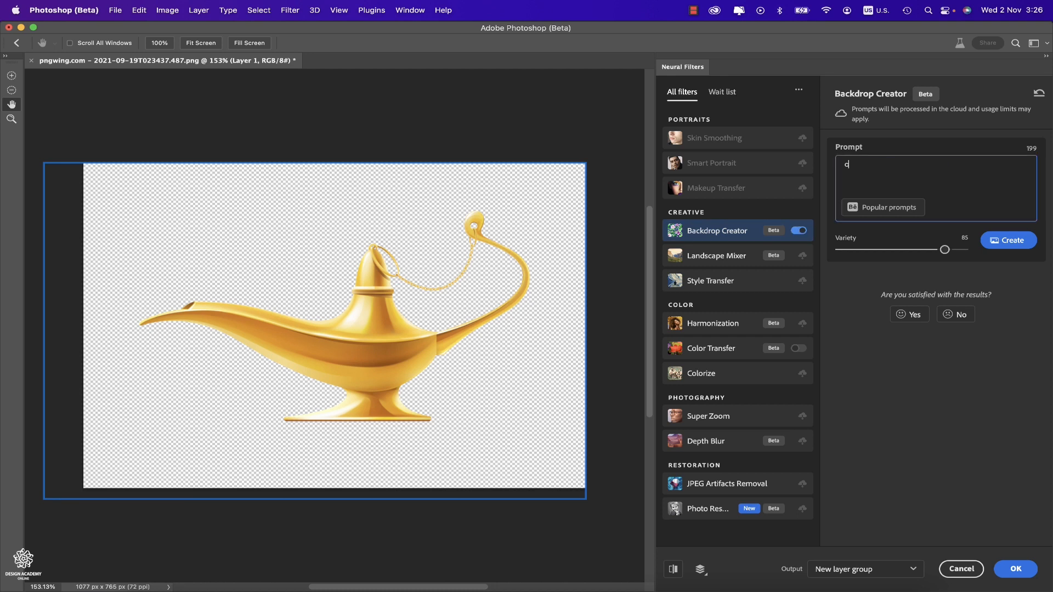
type("in illustrated way")
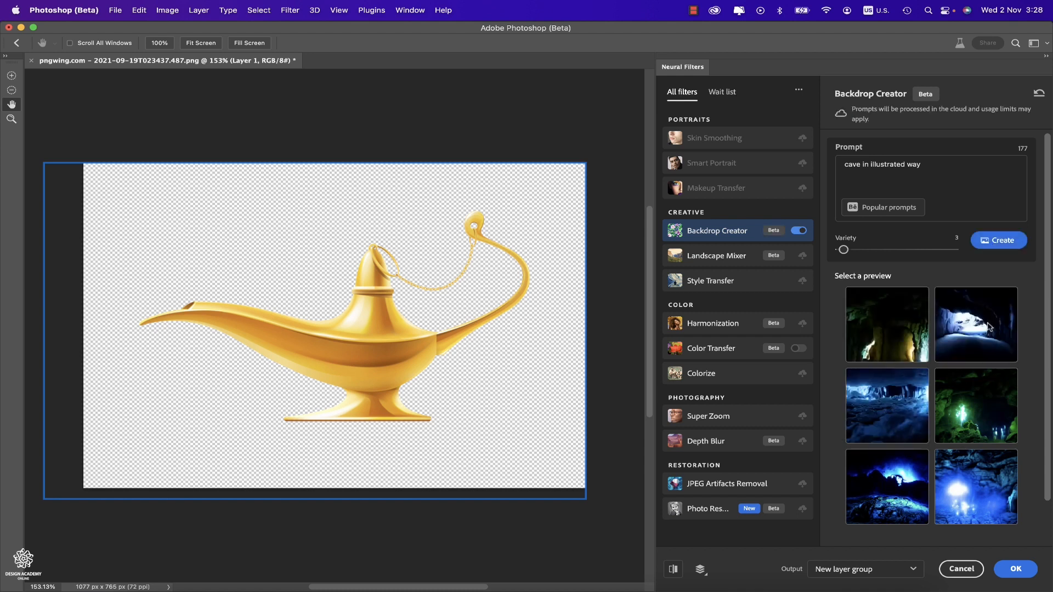
Choose the preview with the bright blue-white cave opening and apply it as a new layer group
left_click(985, 332)
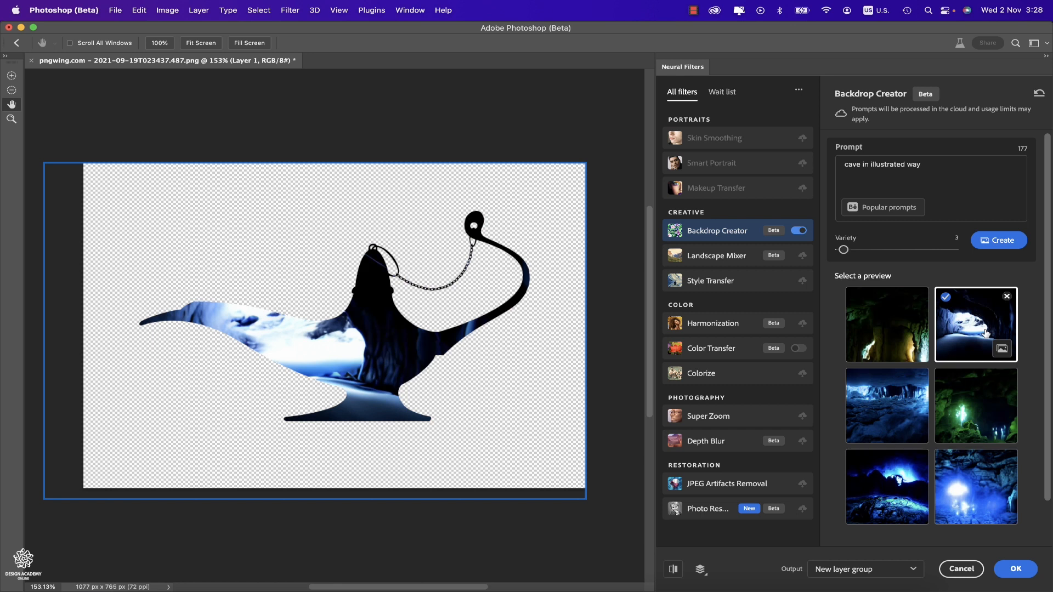
left_click(907, 570)
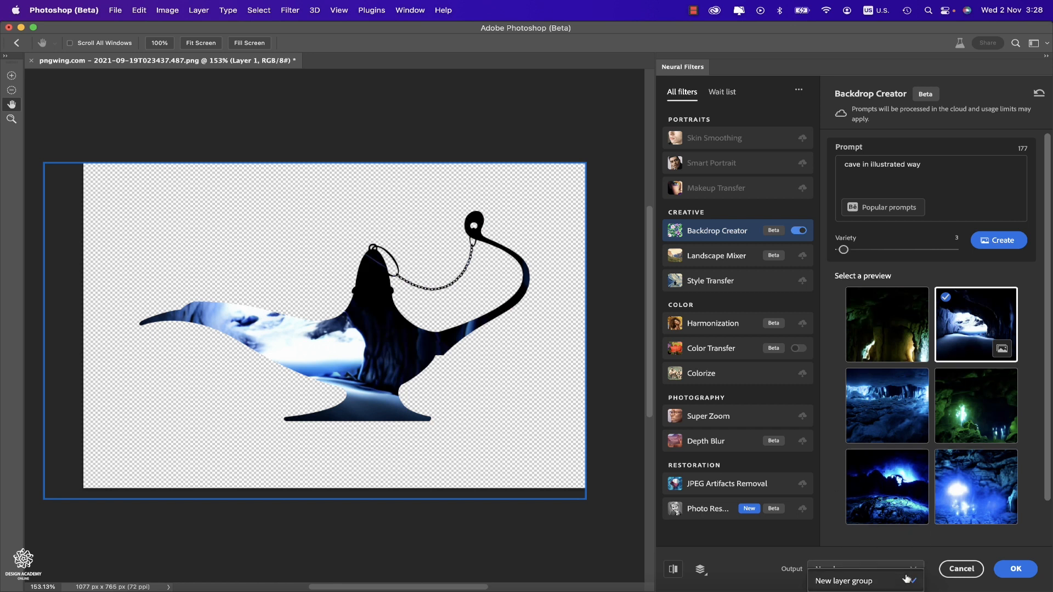
left_click(1007, 572)
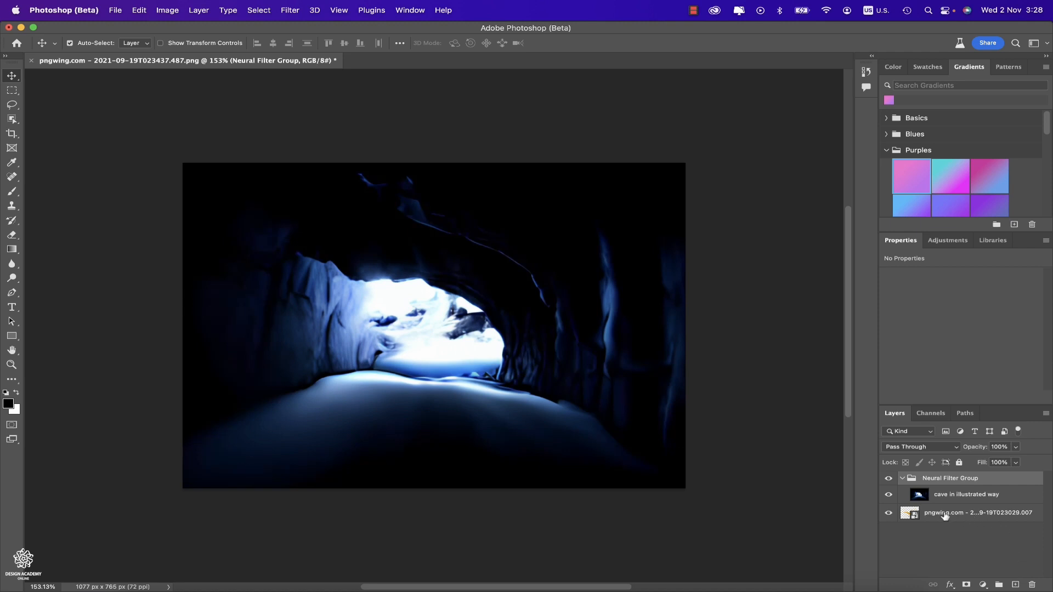
Move the lamp layer above the cave backdrop, scale it to about 59%, and place it on the cave floor before the bright opening
left_click_drag(944, 515, 930, 478)
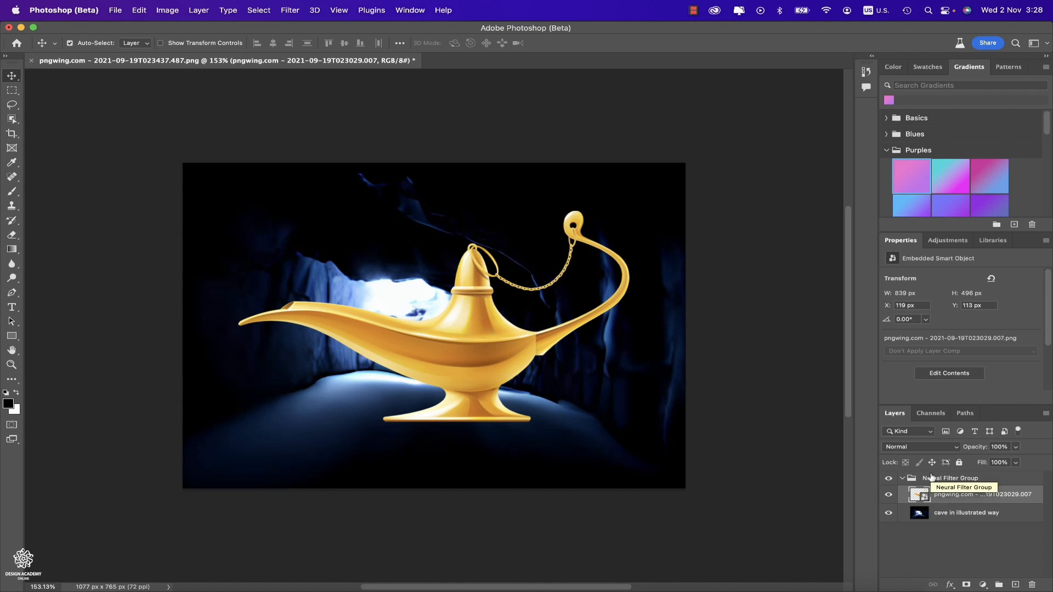
key("super+t")
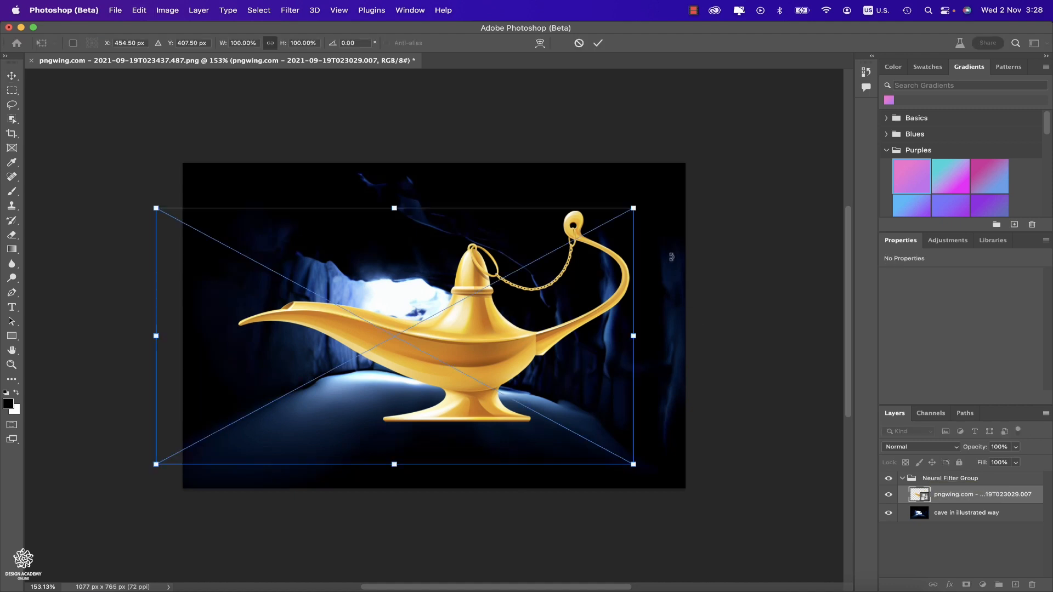
left_click_drag(634, 207, 536, 259)
left_click_drag(405, 364, 361, 406)
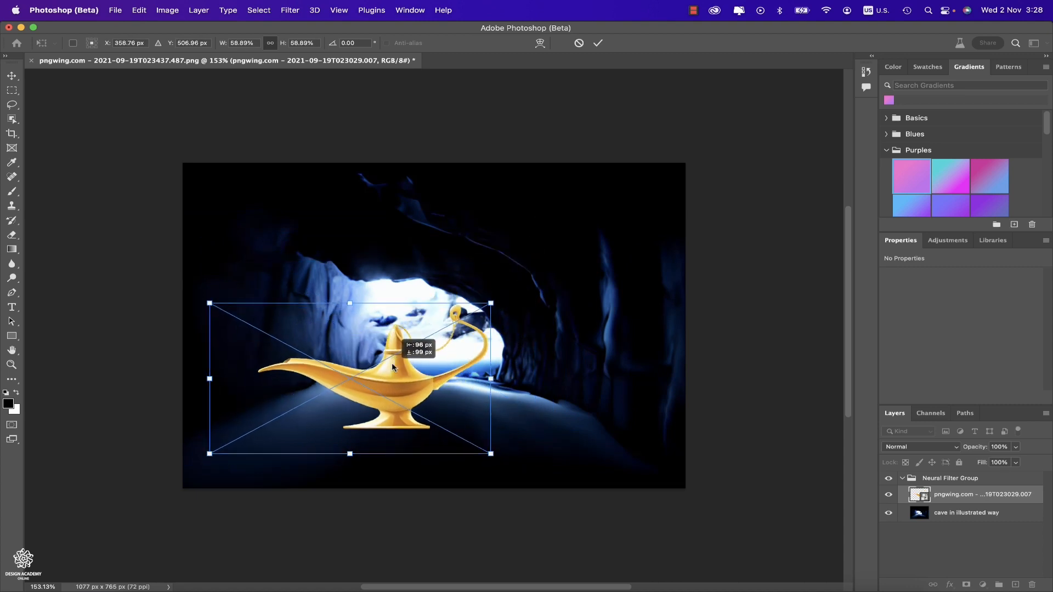
key("Return")
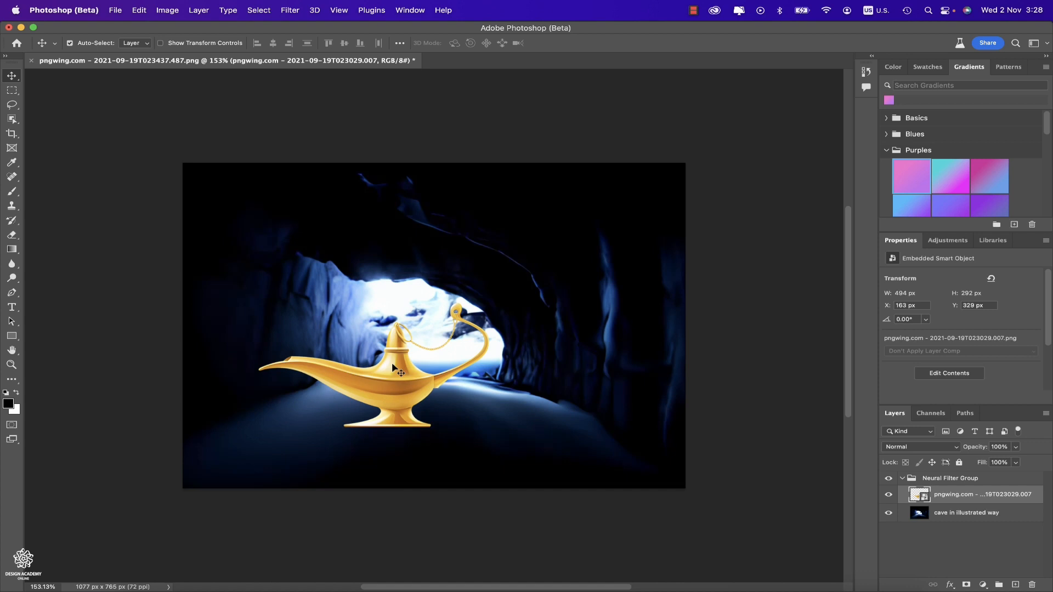
Download the Harmonization neural filter and enable it for the lamp layer
left_click(288, 10)
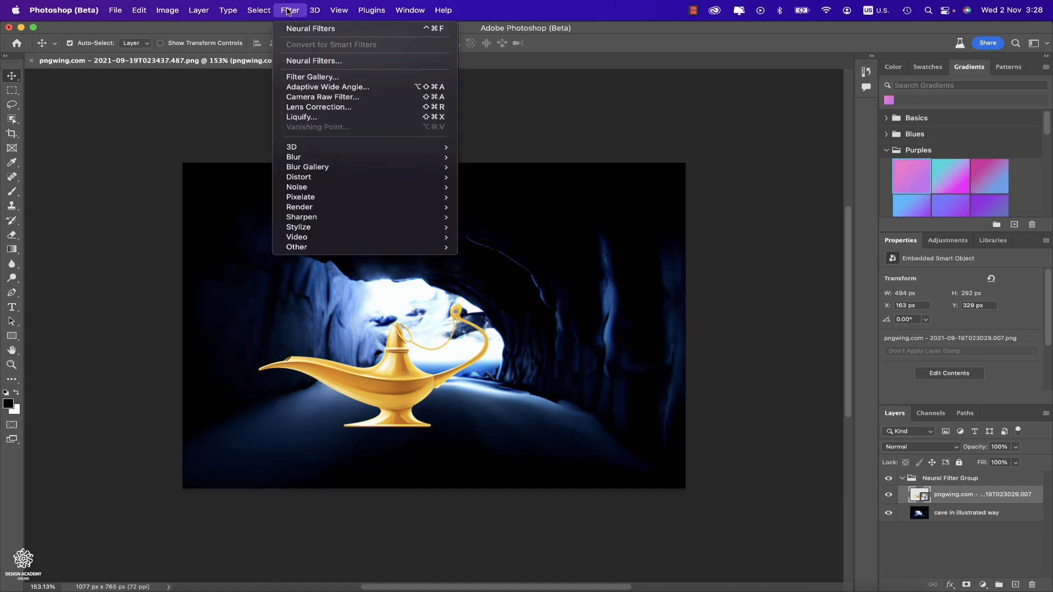
left_click(293, 28)
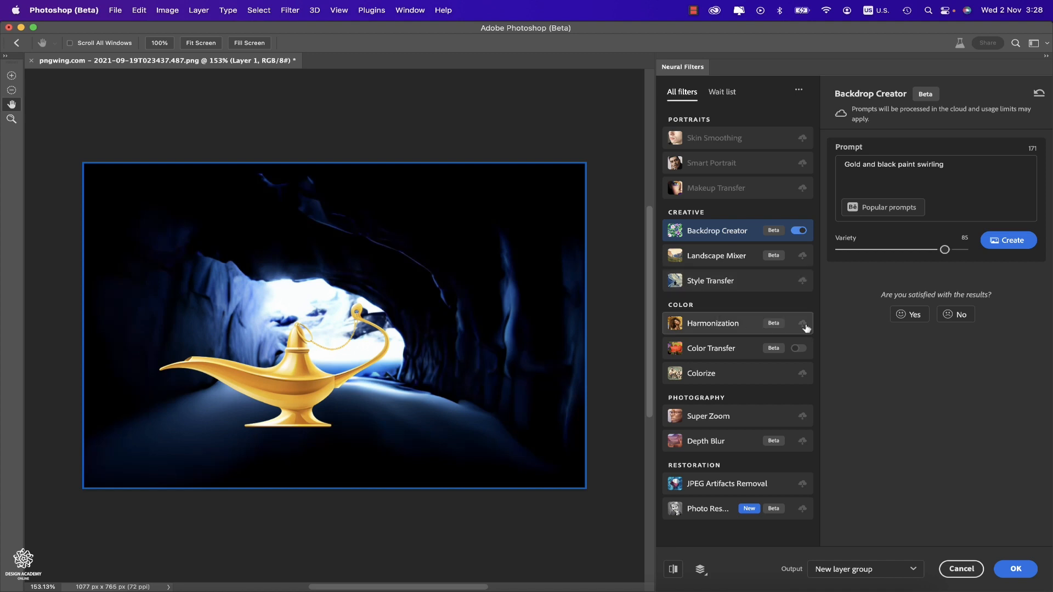
left_click(806, 327)
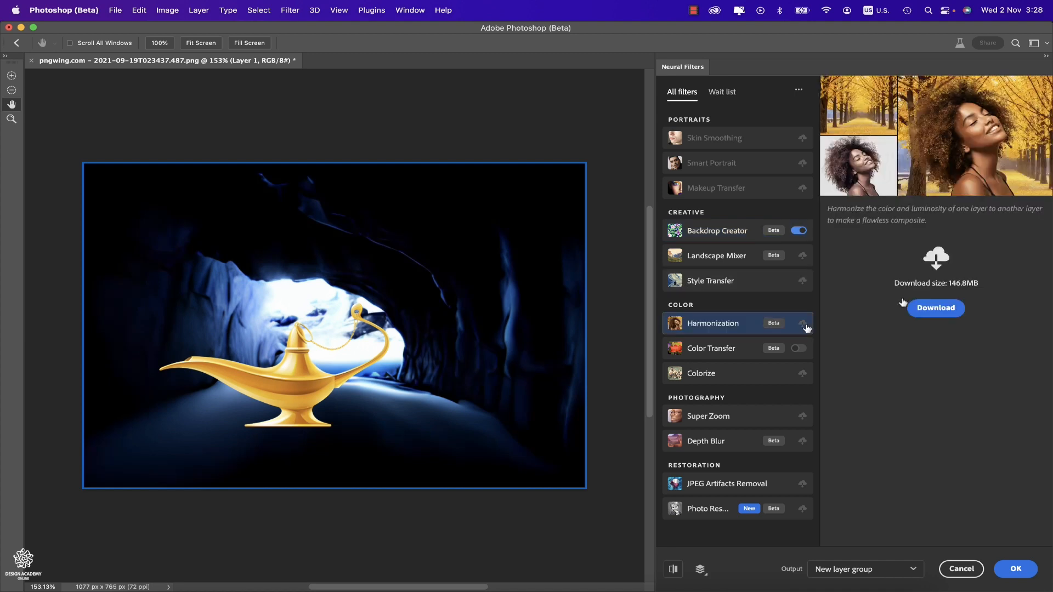
left_click(935, 308)
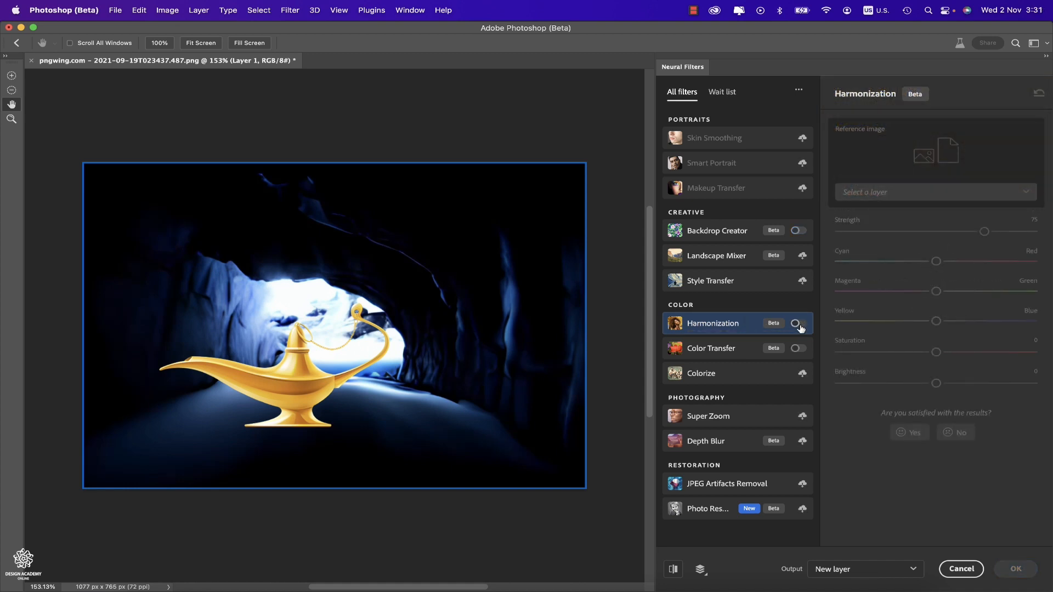
left_click(797, 324)
Harmonize the lamp with the "cave in illustrated way" layer as reference, set Strength to 91, and shift the Yellow–Blue balance towards blue
left_click(938, 197)
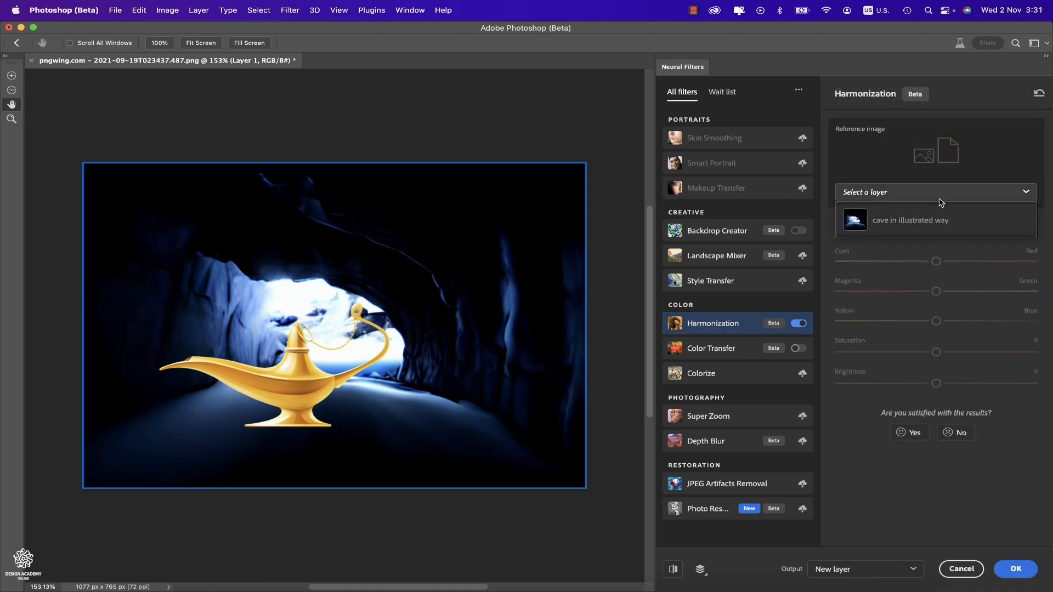
left_click(916, 228)
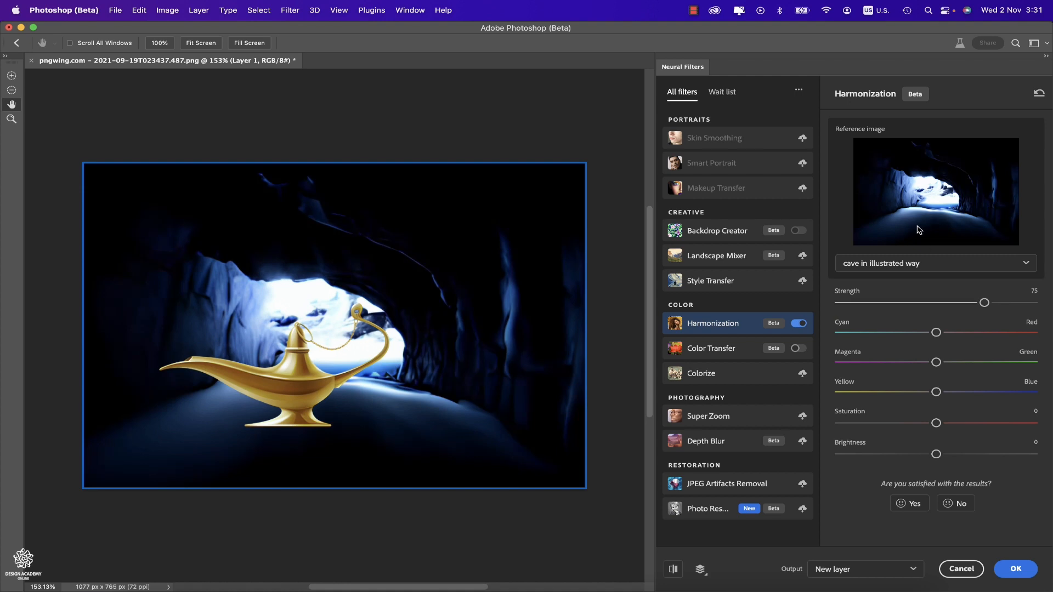
left_click(1016, 304)
left_click(1019, 305)
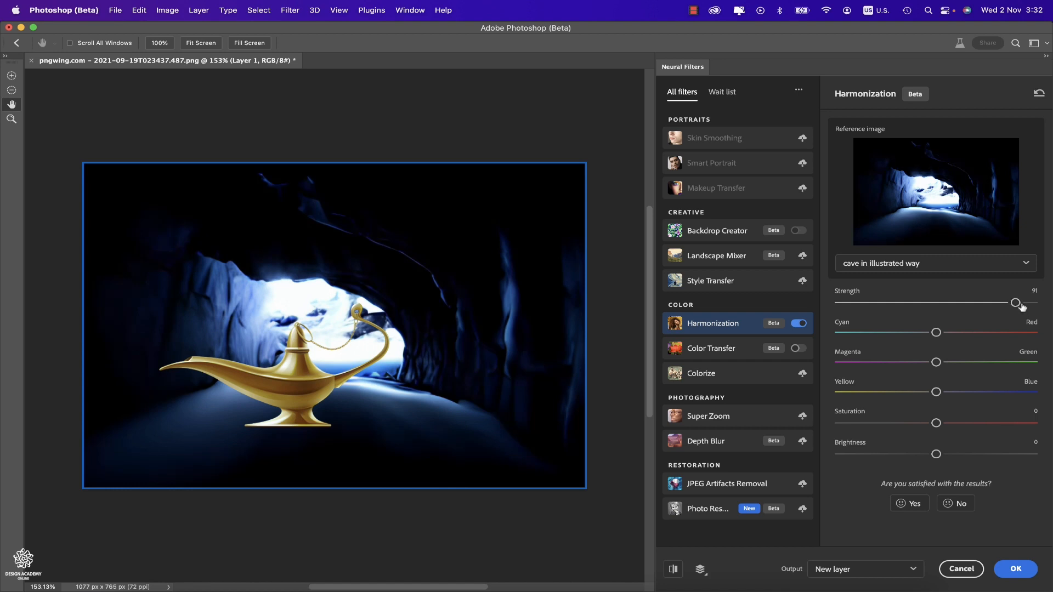
left_click_drag(937, 392, 995, 389)
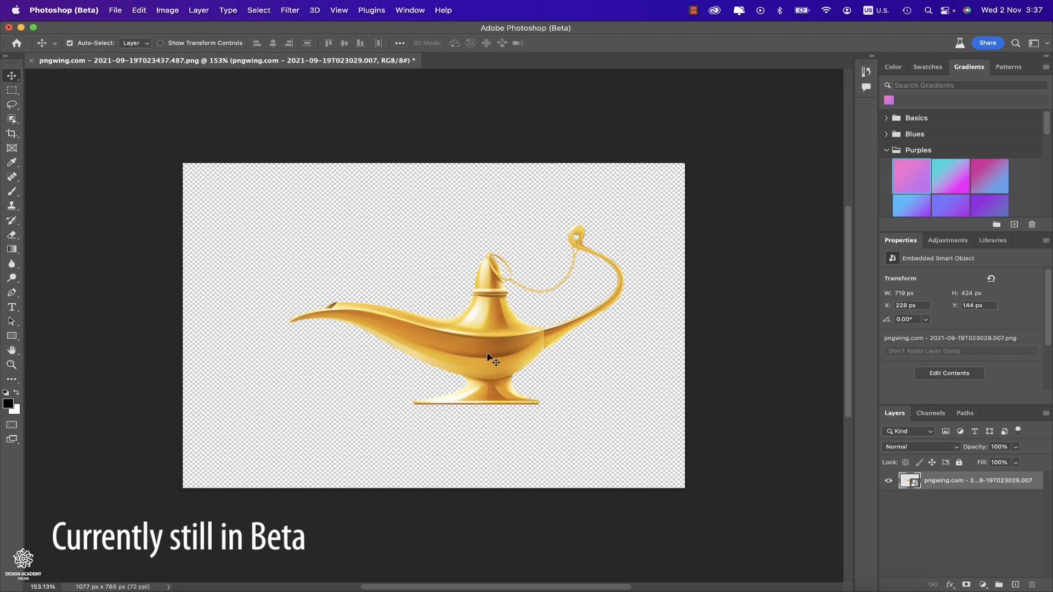
Reposition the lamp to about X 168 px, Y 128 px, and draw a diagonal linear gradient of about -33° on a new layer beneath it
left_click_drag(501, 338, 471, 338)
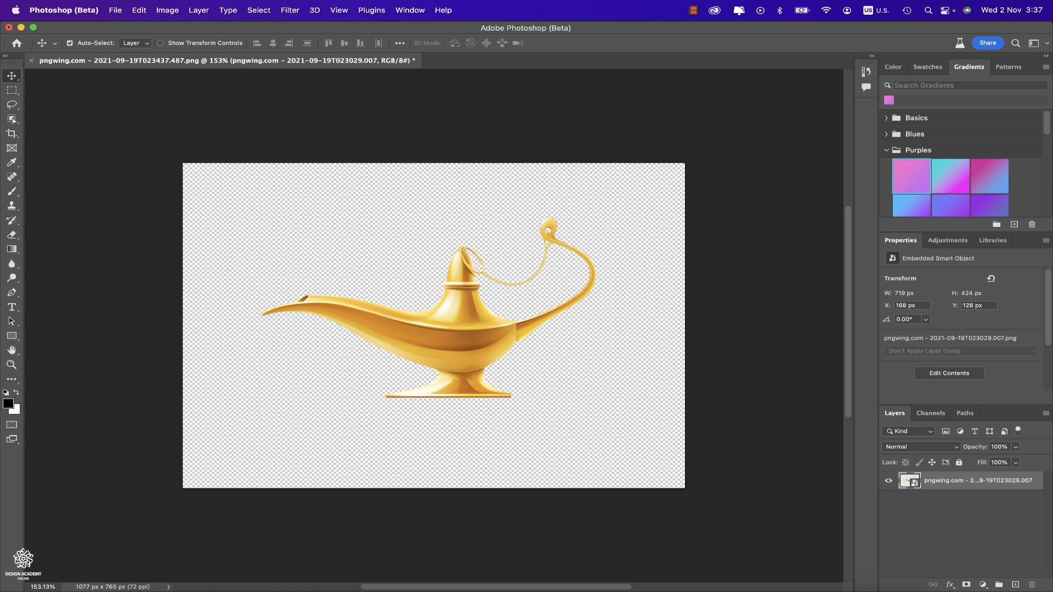
left_click(1015, 585)
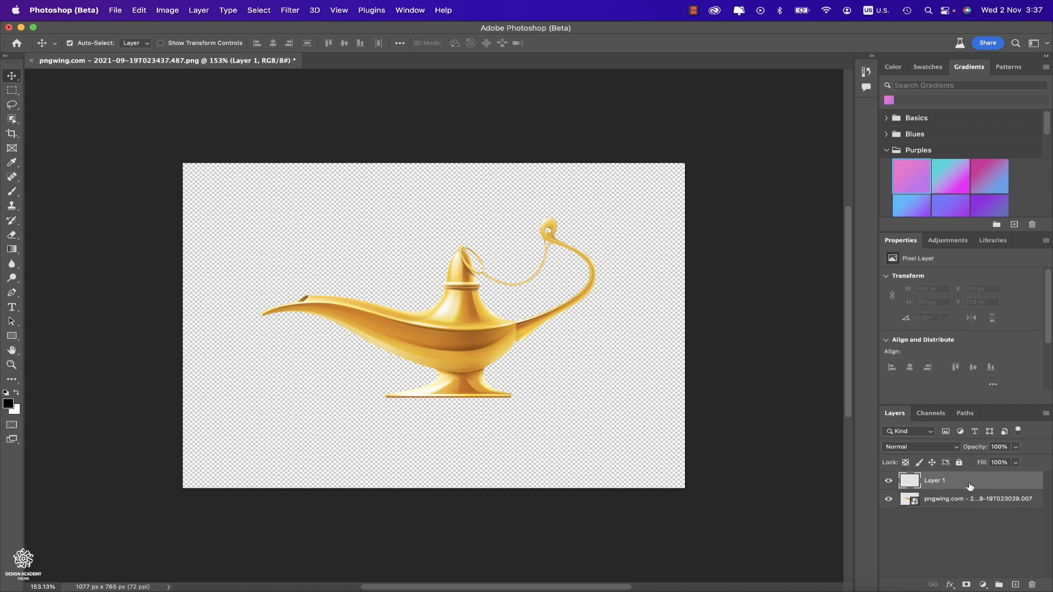
left_click_drag(969, 486, 966, 520)
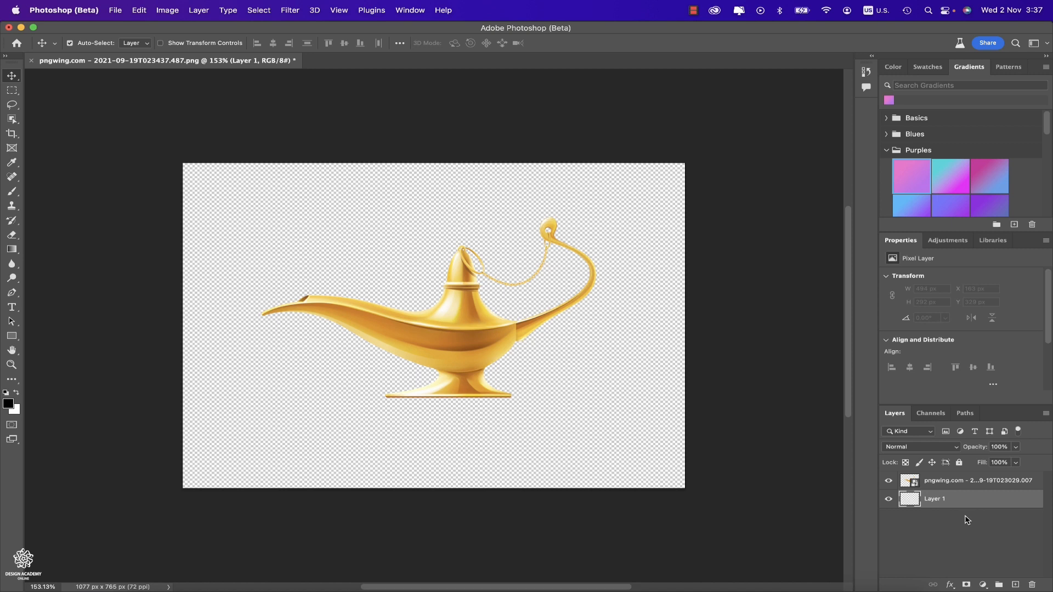
left_click(11, 250)
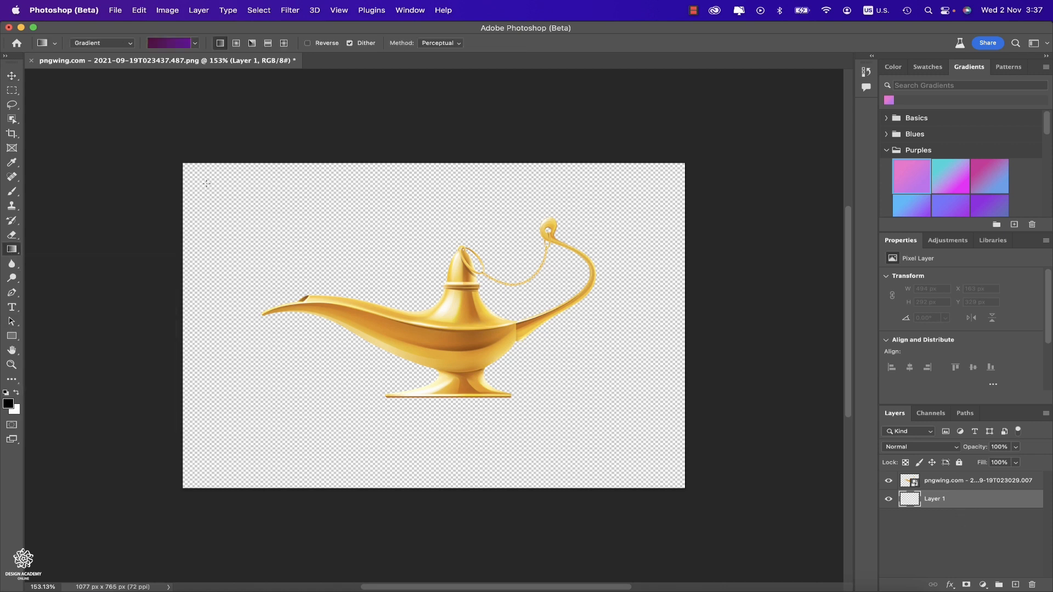
left_click_drag(206, 184, 641, 436)
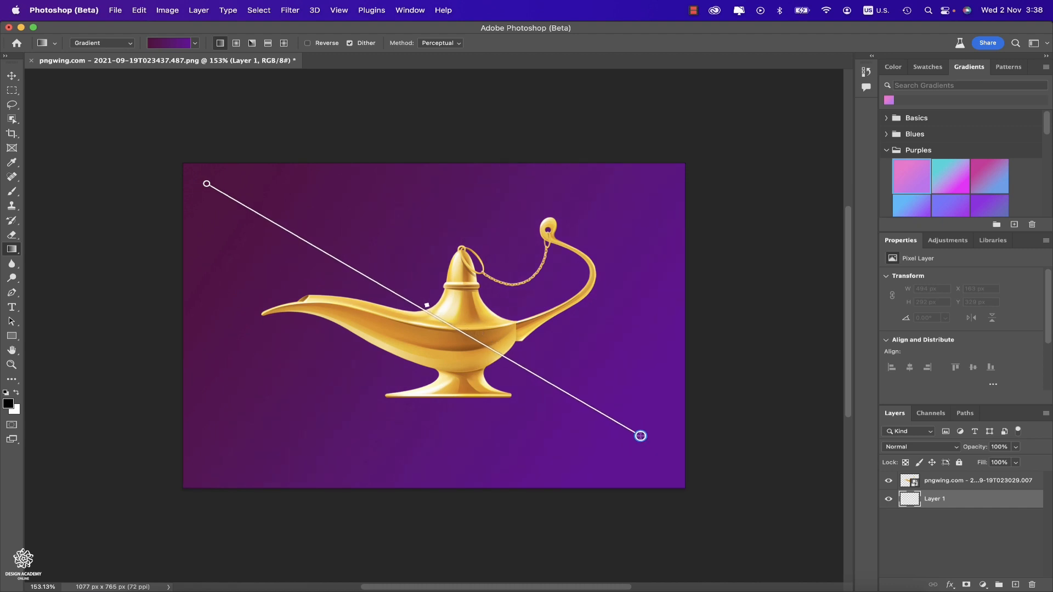
Set the gradient's end stop to colour 4e0771 and its start stop to colour 300f27
double_click(640, 436)
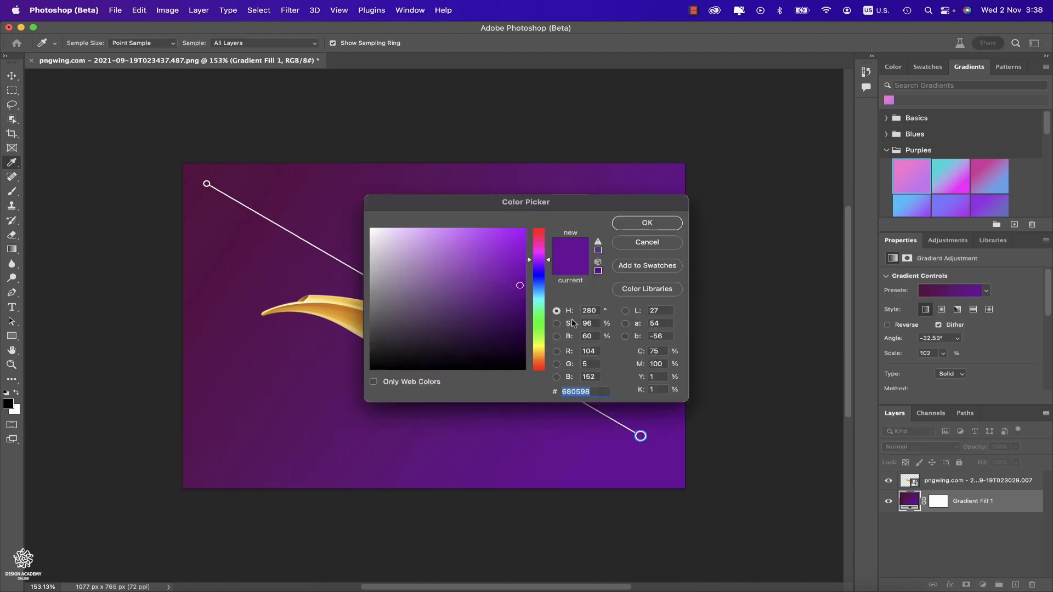
left_click(516, 307)
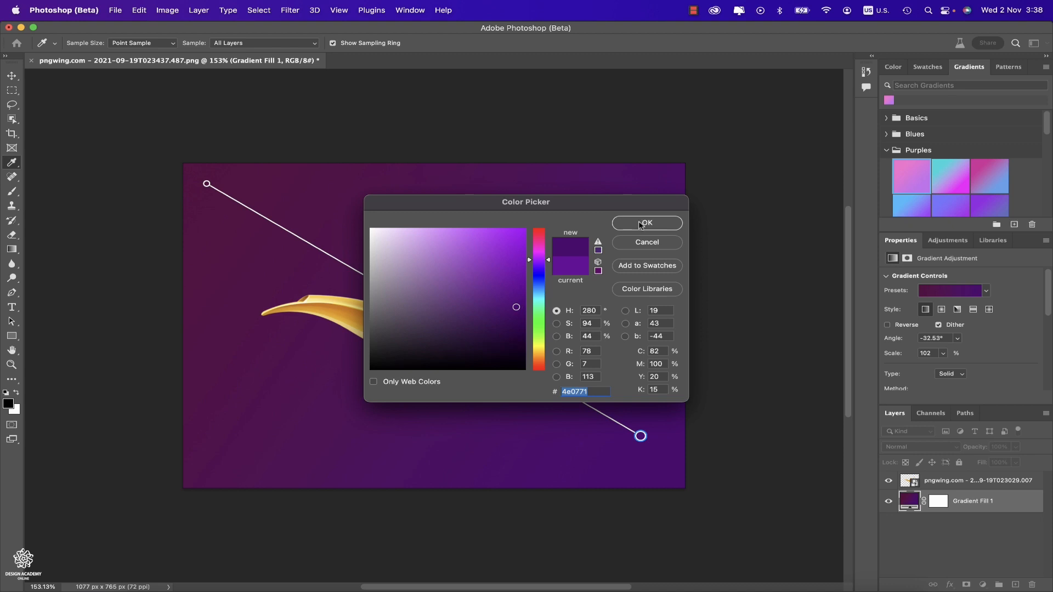
left_click(645, 223)
double_click(206, 184)
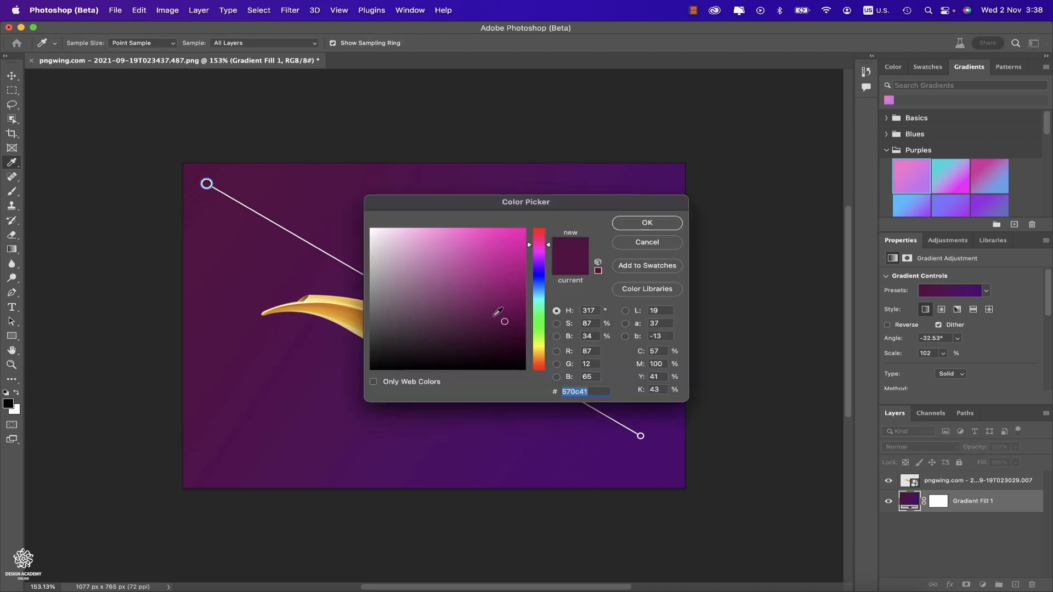
left_click(476, 343)
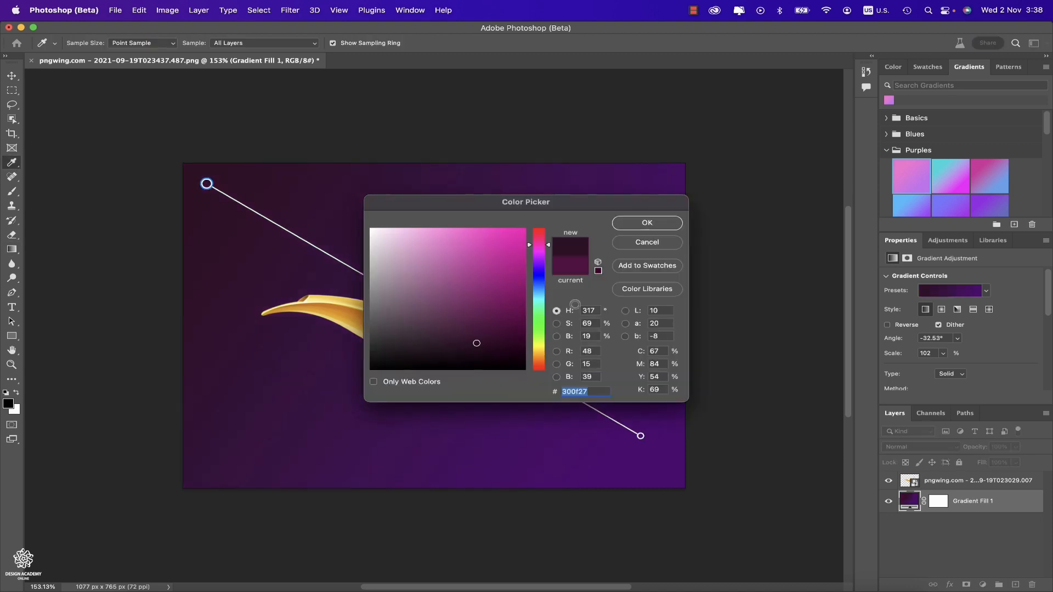
left_click(646, 223)
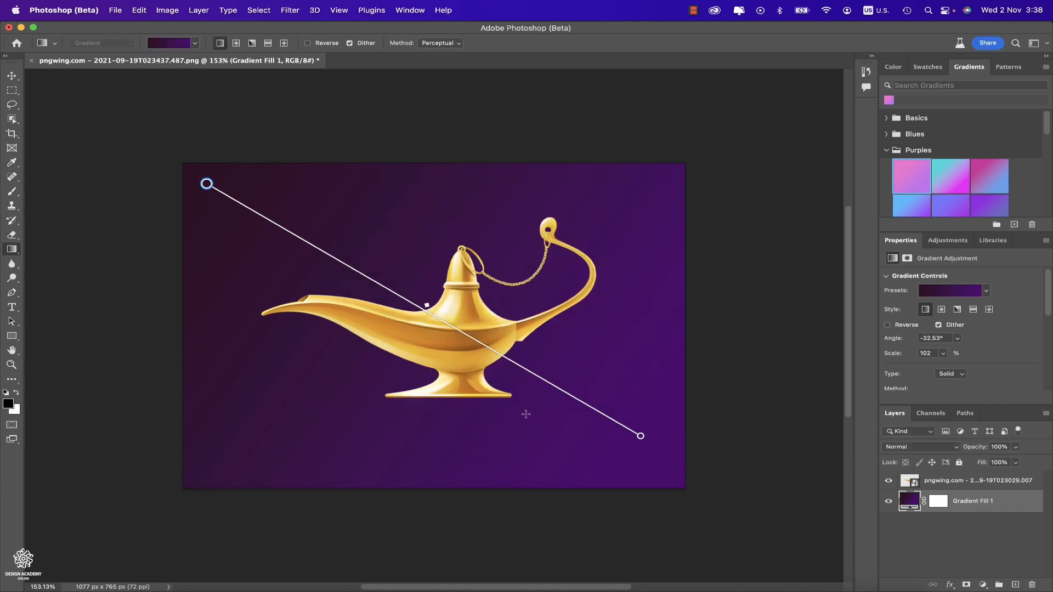
Add a brighter purple colour stop to the gradient and slide it to about the middle of the gradient line
left_click(548, 386)
double_click(549, 384)
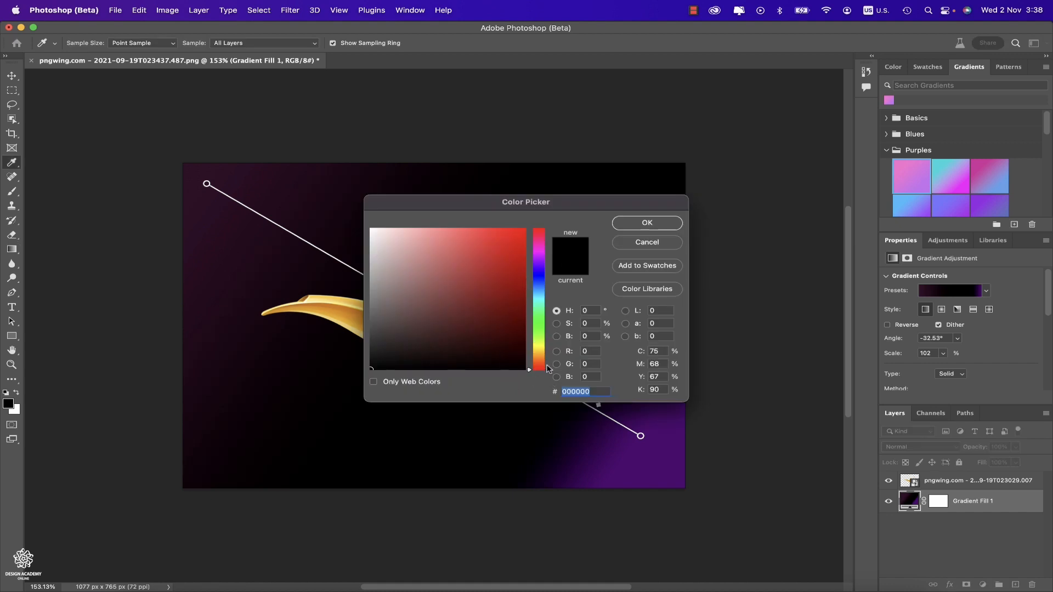
mouse_move(545, 303)
left_mouse_down()
mouse_move(543, 255)
mouse_move(514, 291)
left_mouse_up()
left_click(646, 223)
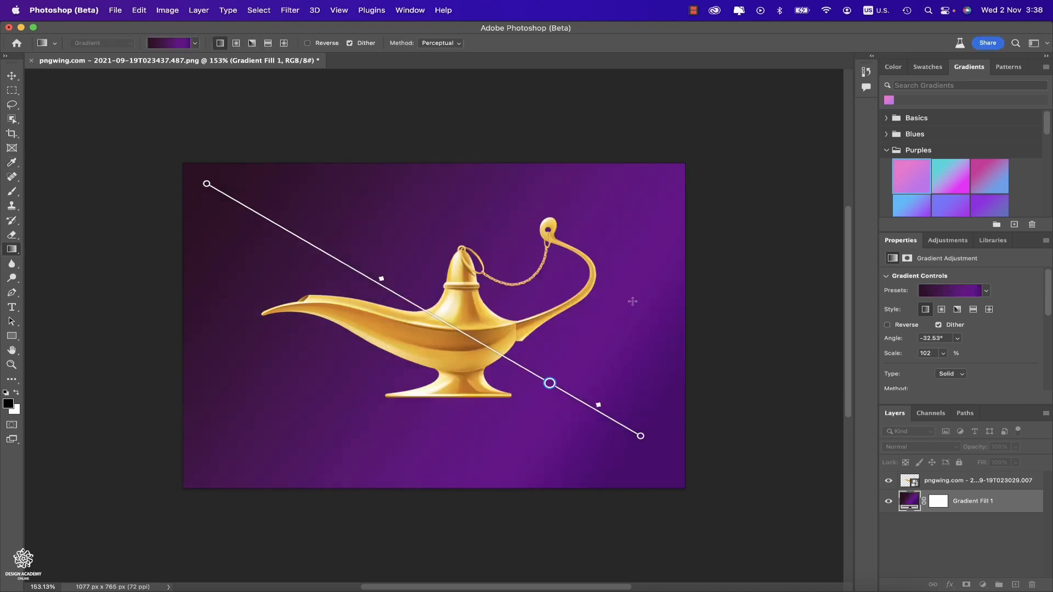
left_click_drag(612, 414, 588, 405)
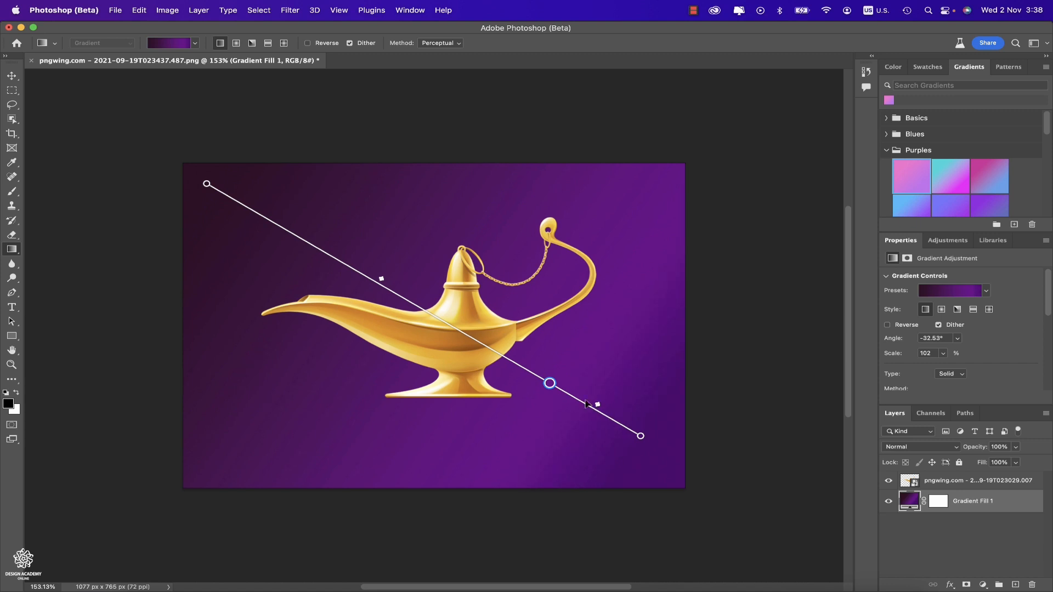
left_click_drag(544, 378, 431, 313)
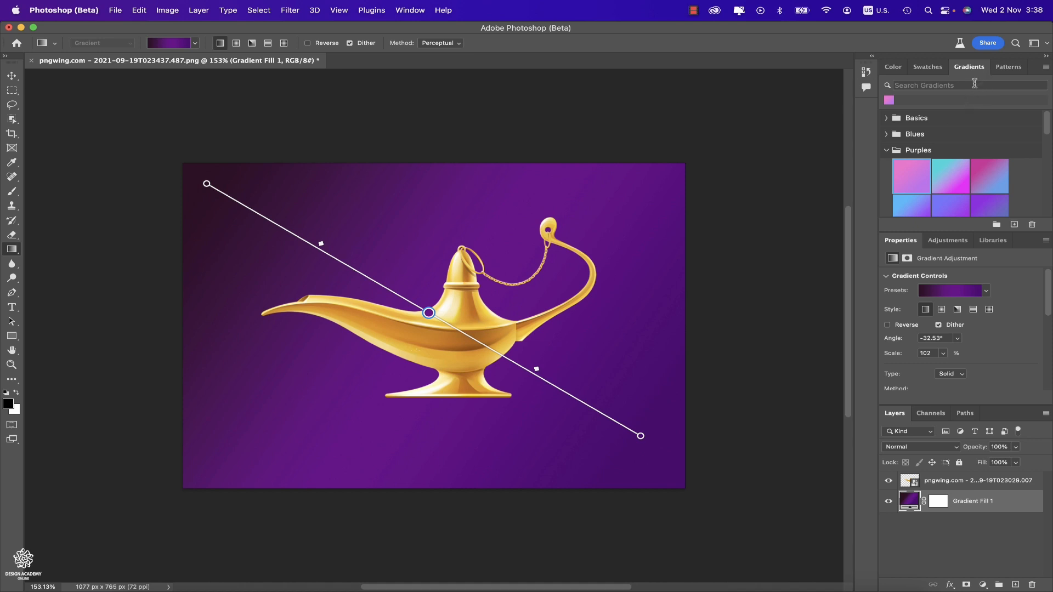
Apply the Purple_19 preset to the background gradient and move its start point to the middle of the lamp, with a scale of about 49%
left_click_drag(1047, 124, 1050, 167)
left_click(911, 171)
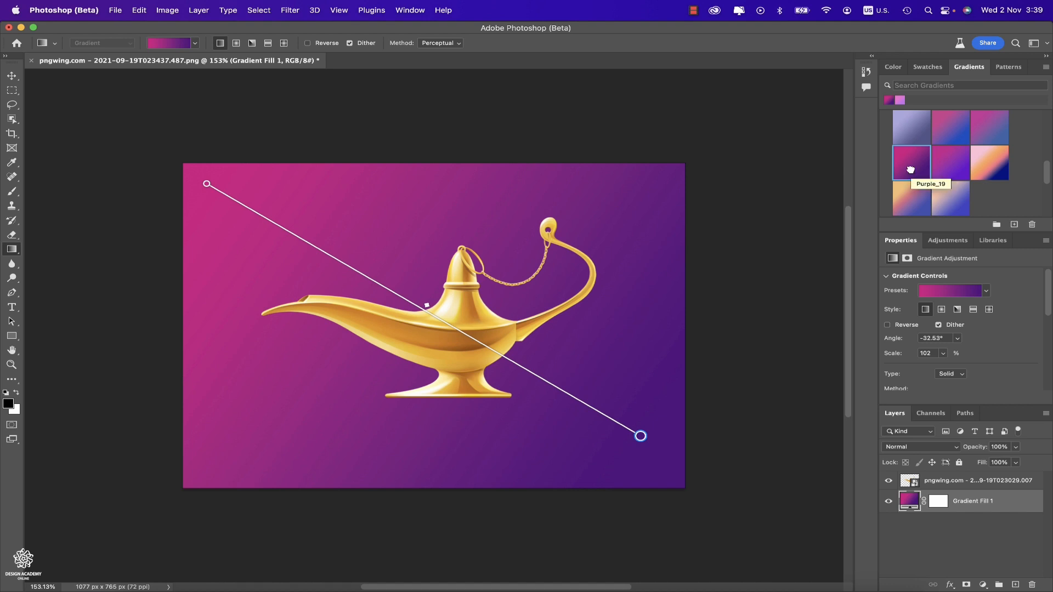
double_click(207, 184)
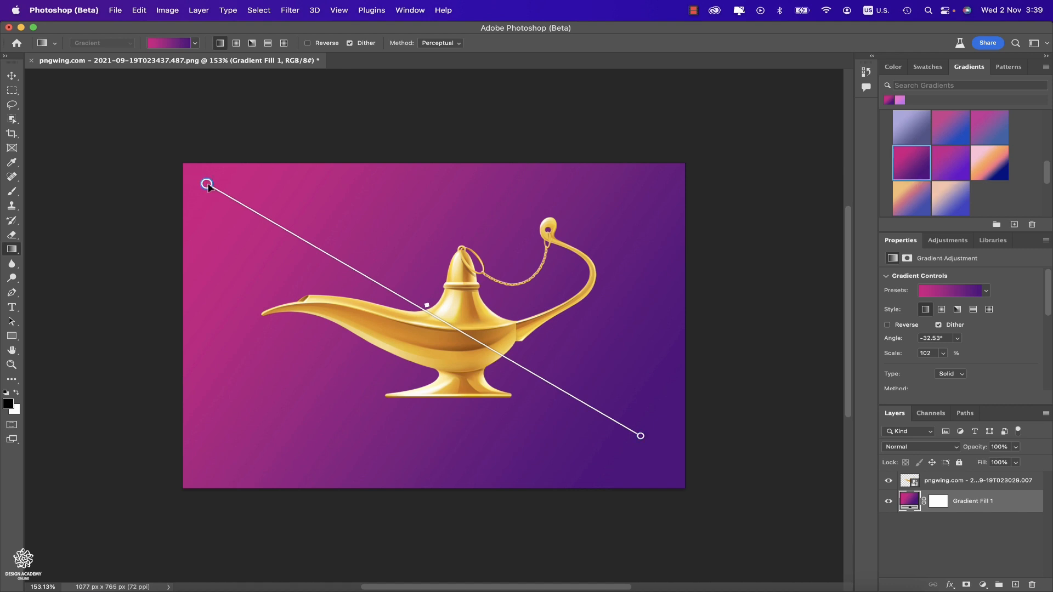
left_click(648, 244)
left_click_drag(206, 184, 426, 321)
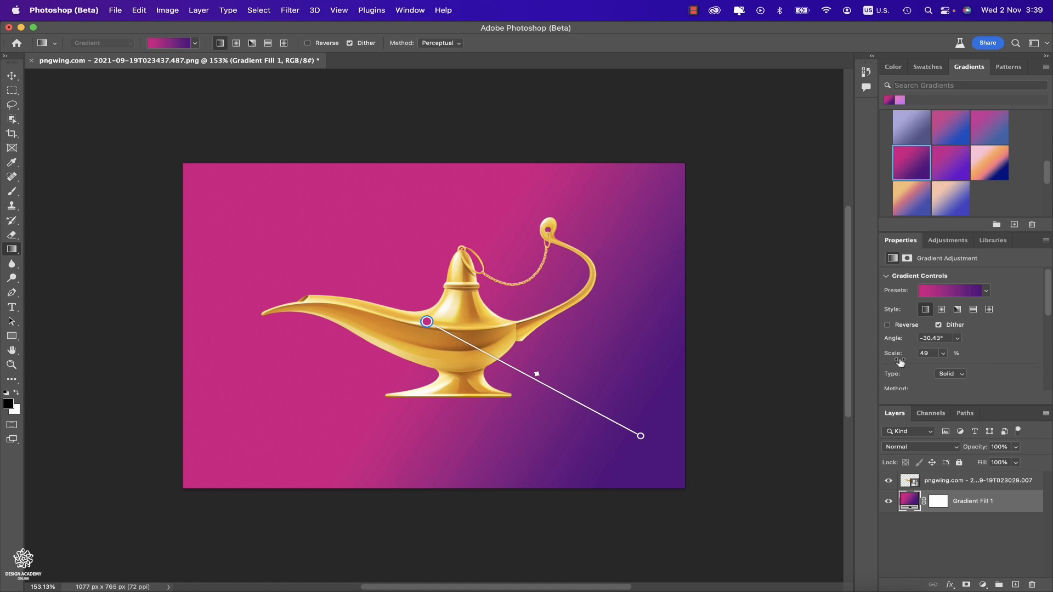
left_click(959, 378)
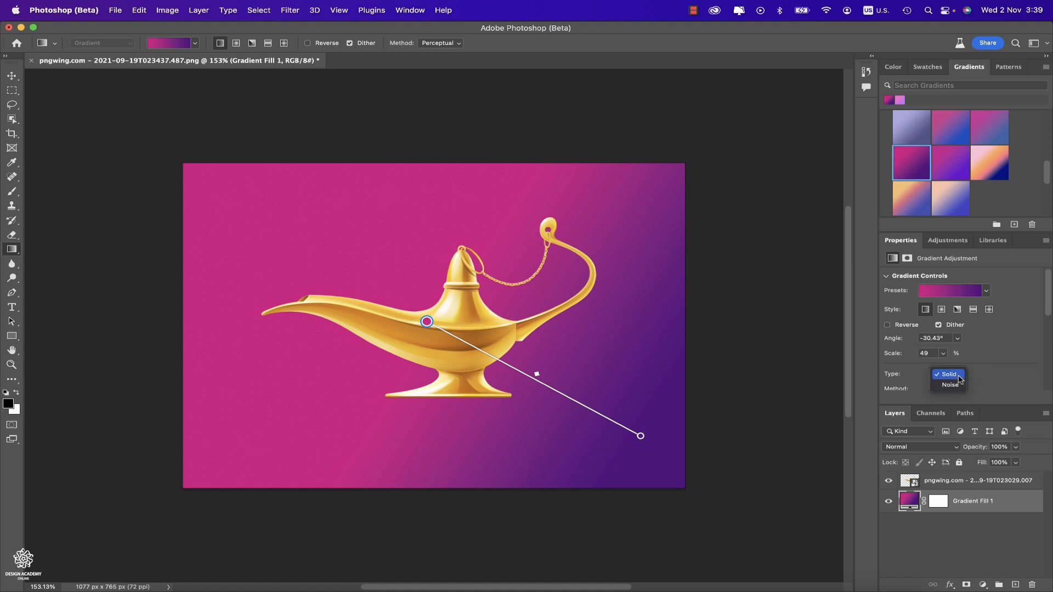
left_click(1018, 346)
left_click_drag(1048, 313, 1049, 398)
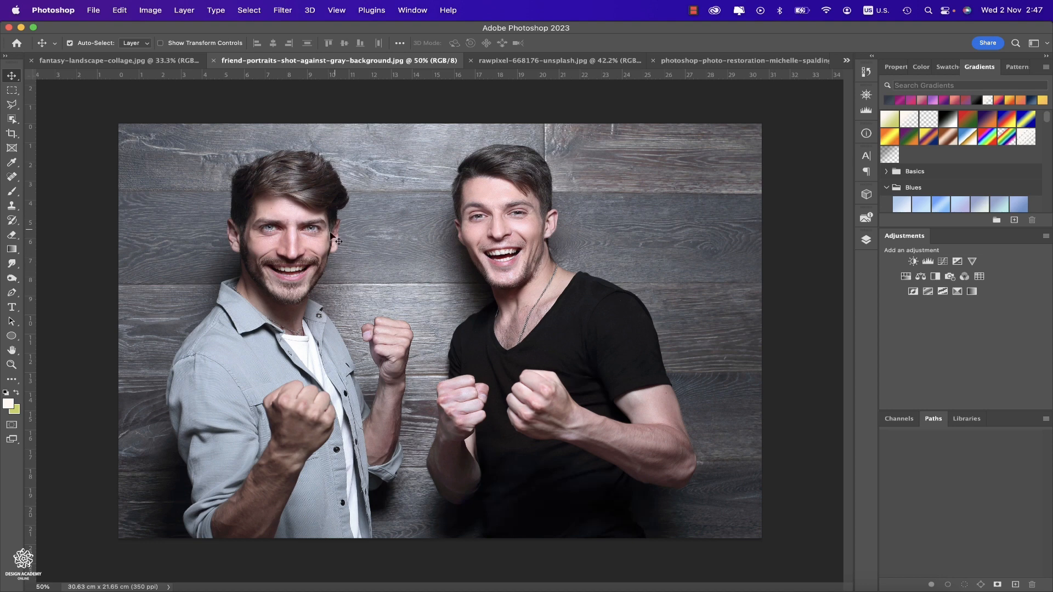
Convert the Background layer of the portrait of two men for smart filters
left_click(864, 241)
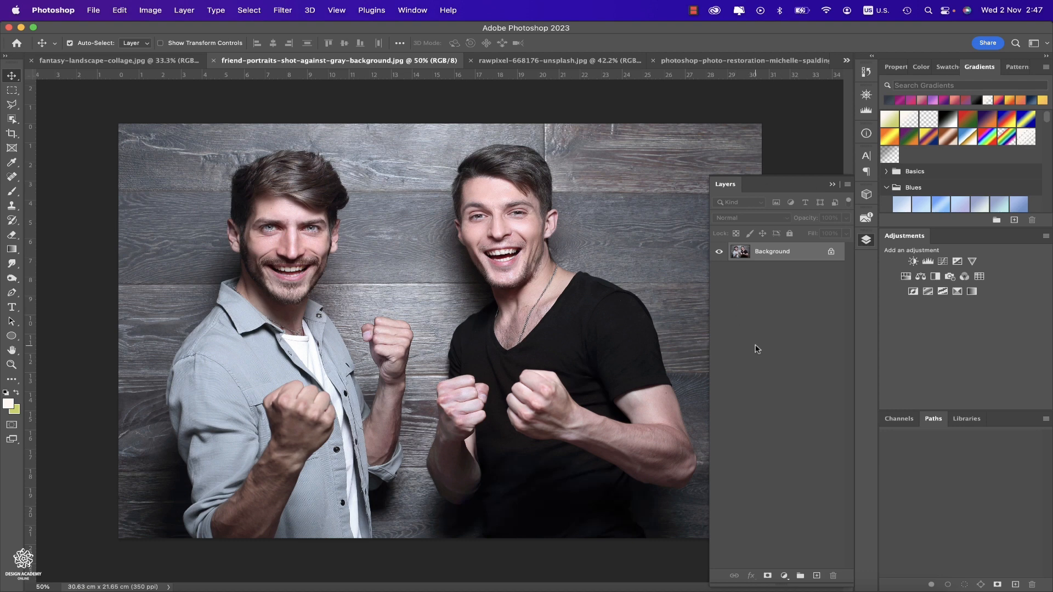
left_click(288, 11)
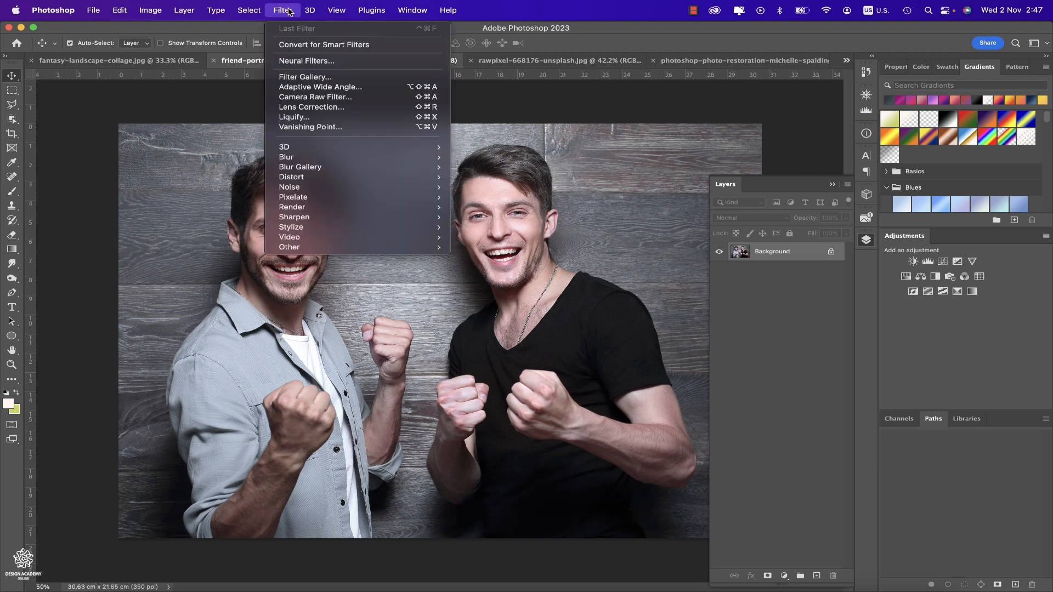
left_click(325, 45)
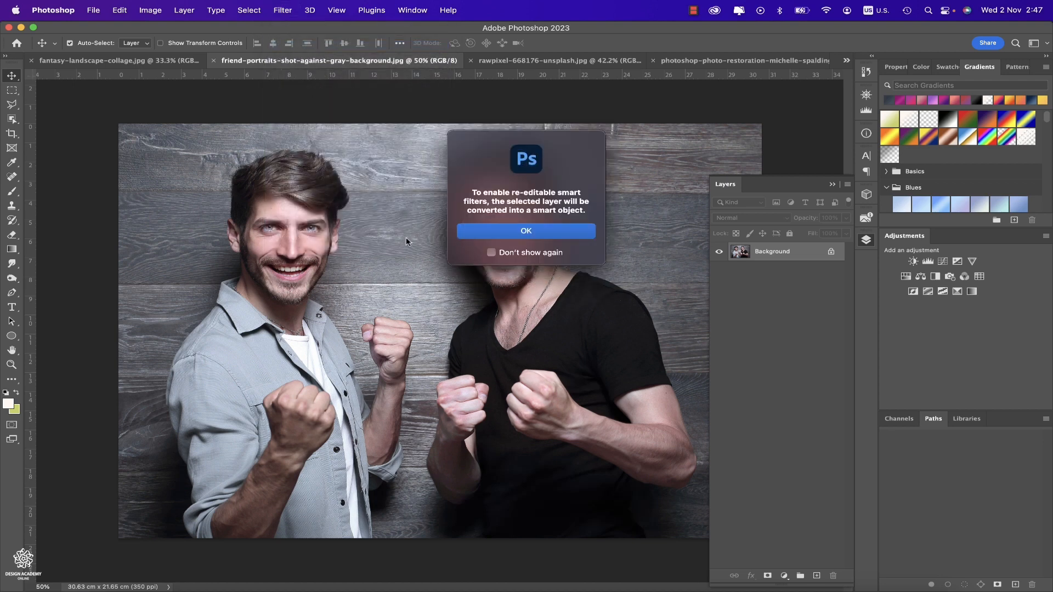
left_click(547, 233)
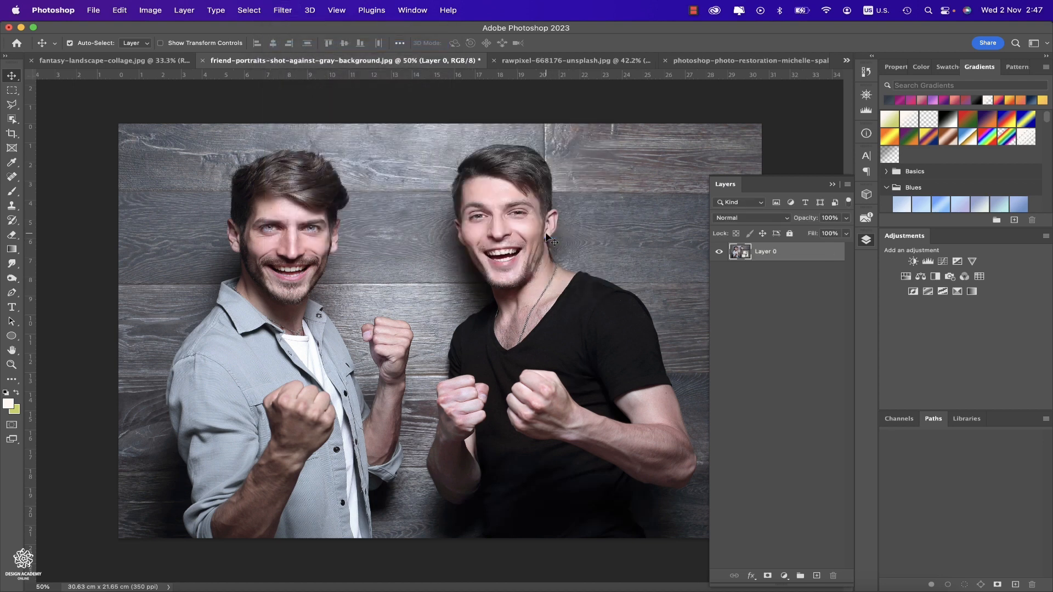
Open the portrait layer in the Camera Raw filter and dismiss the welcome screen
left_click(278, 12)
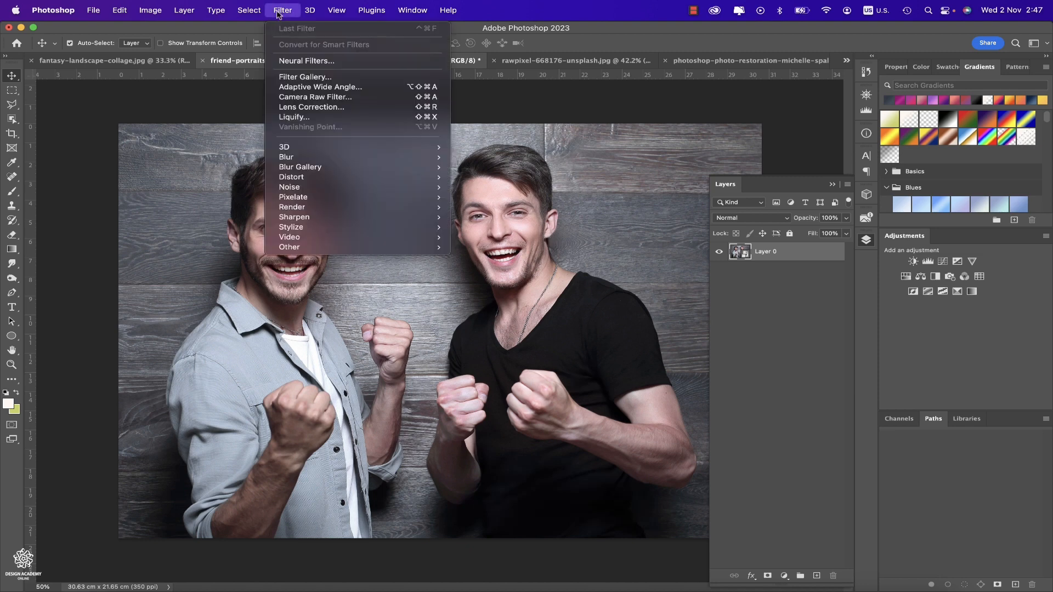
left_click(312, 98)
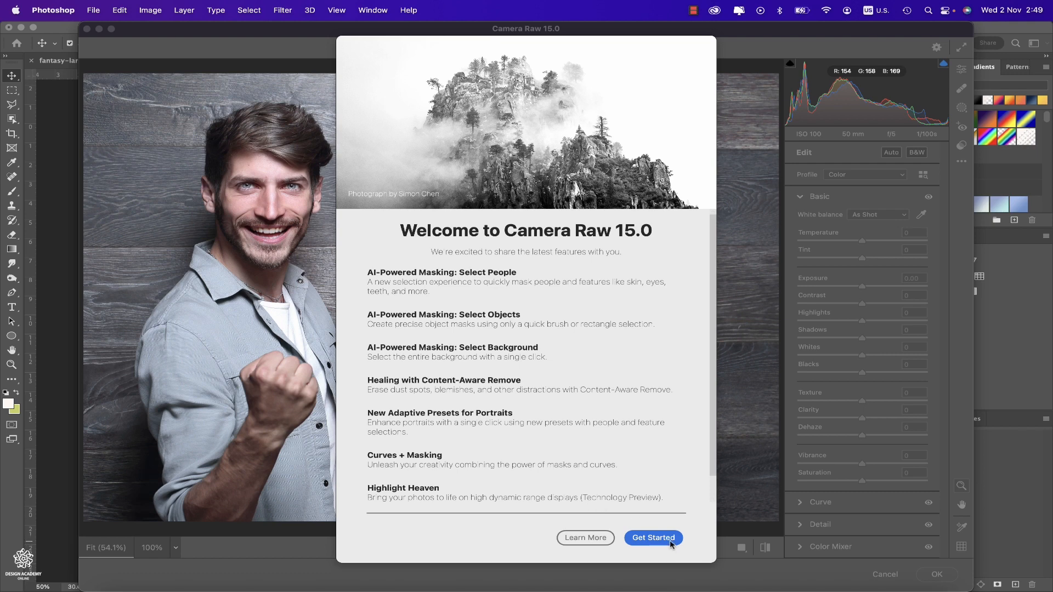
left_click(654, 538)
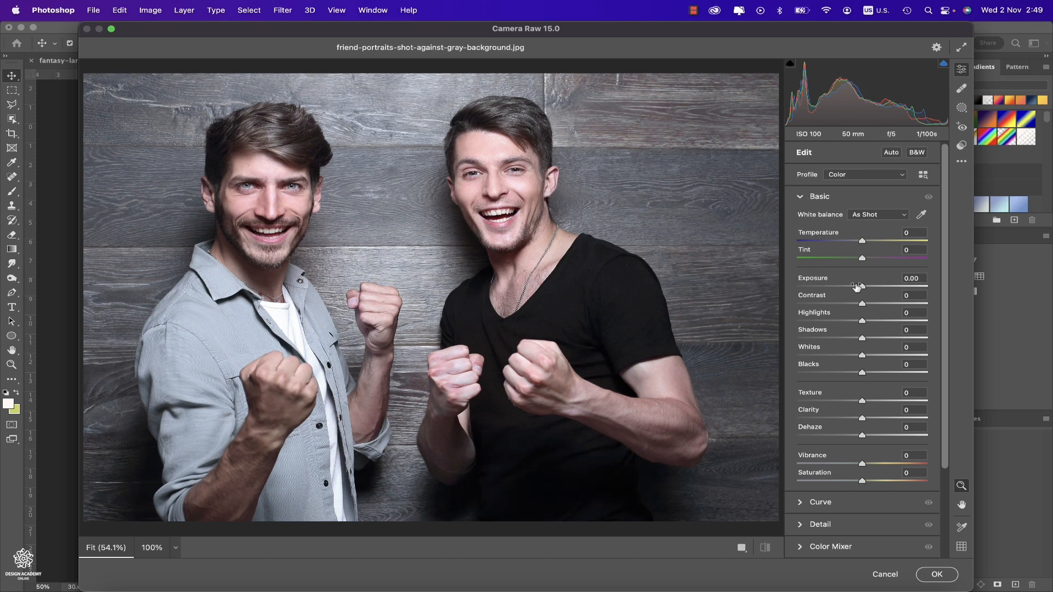
scroll(841, 300, "down", 5)
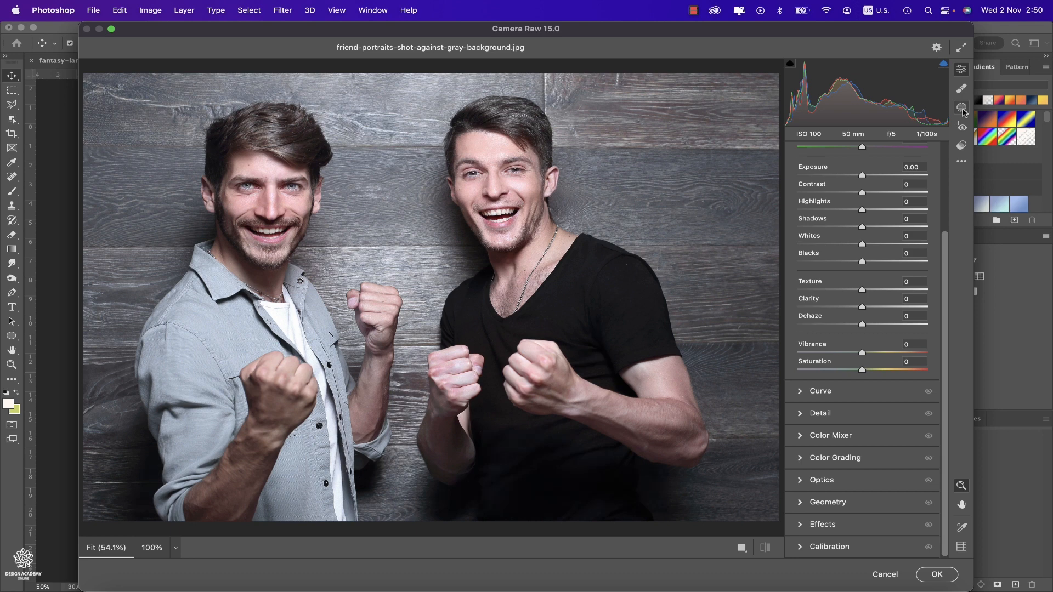
Create a Background mask and set its Exposure to -1.60 and Highlights to -22, with a cooler, bluish Temperature
left_click(962, 108)
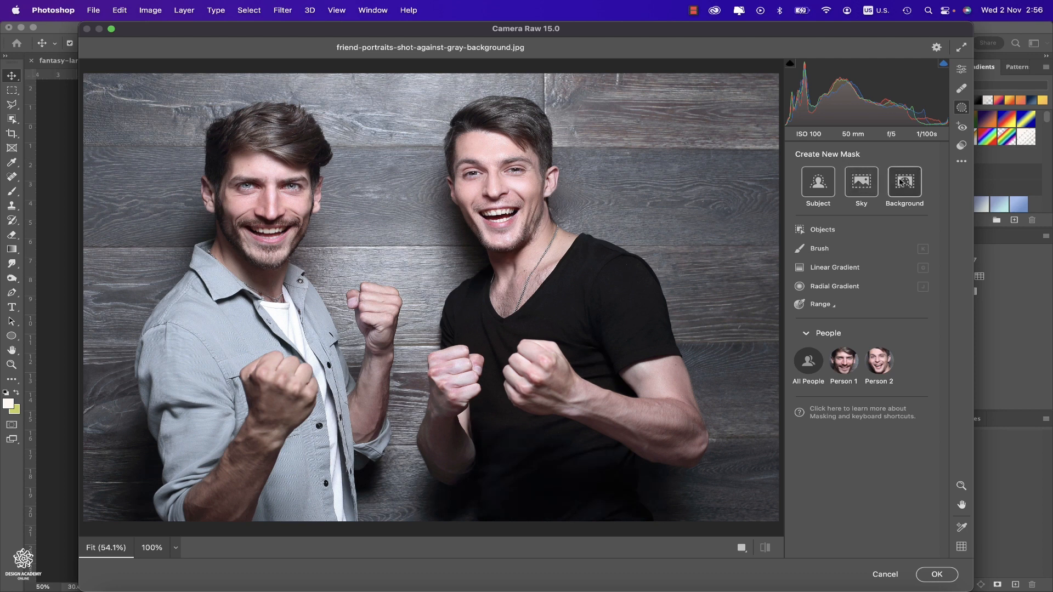
left_click(919, 179)
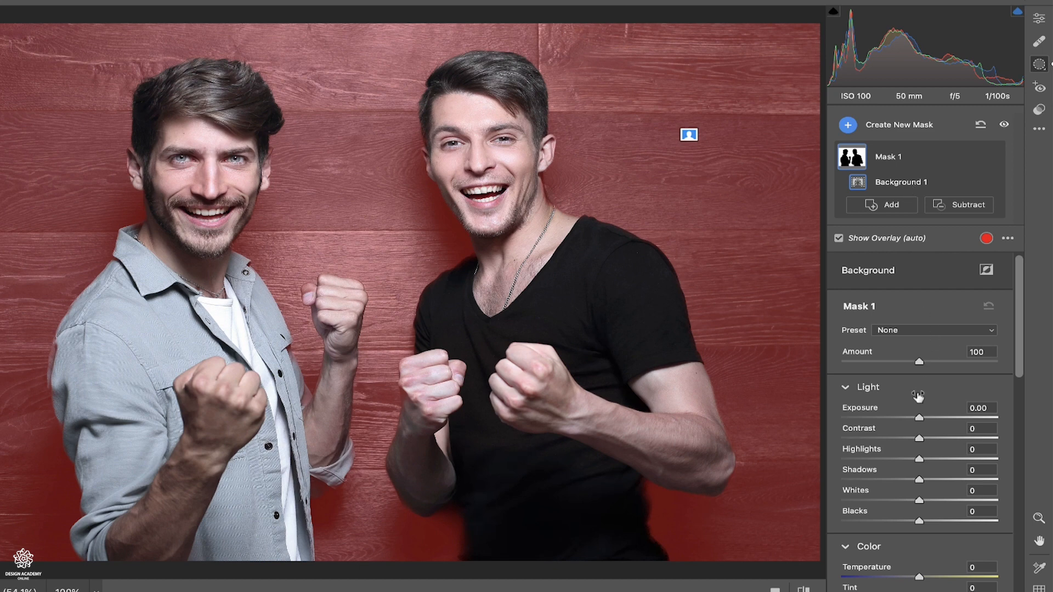
left_click_drag(917, 418, 888, 419)
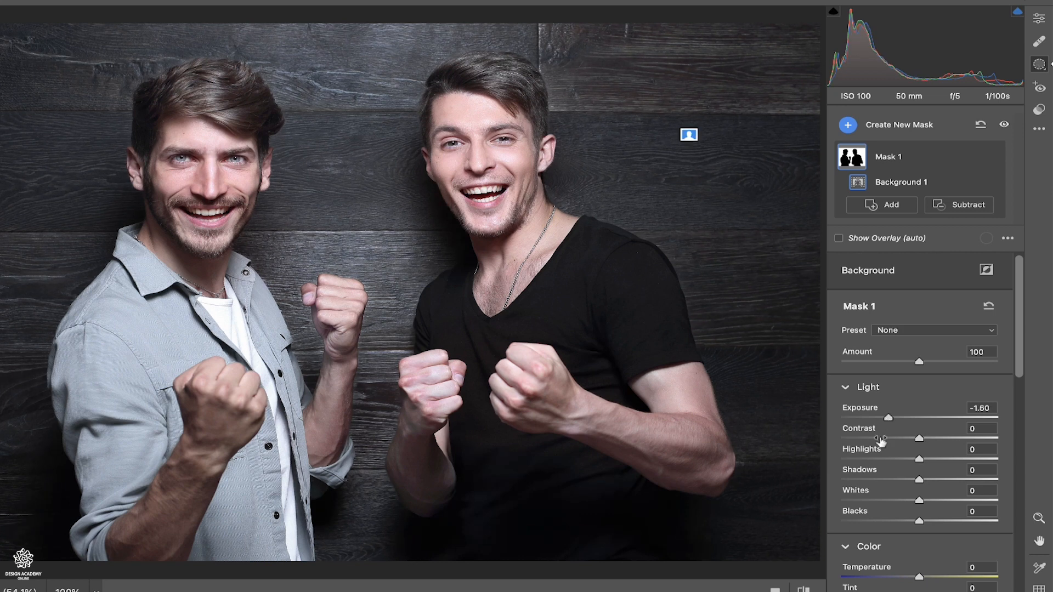
left_click_drag(919, 461, 902, 461)
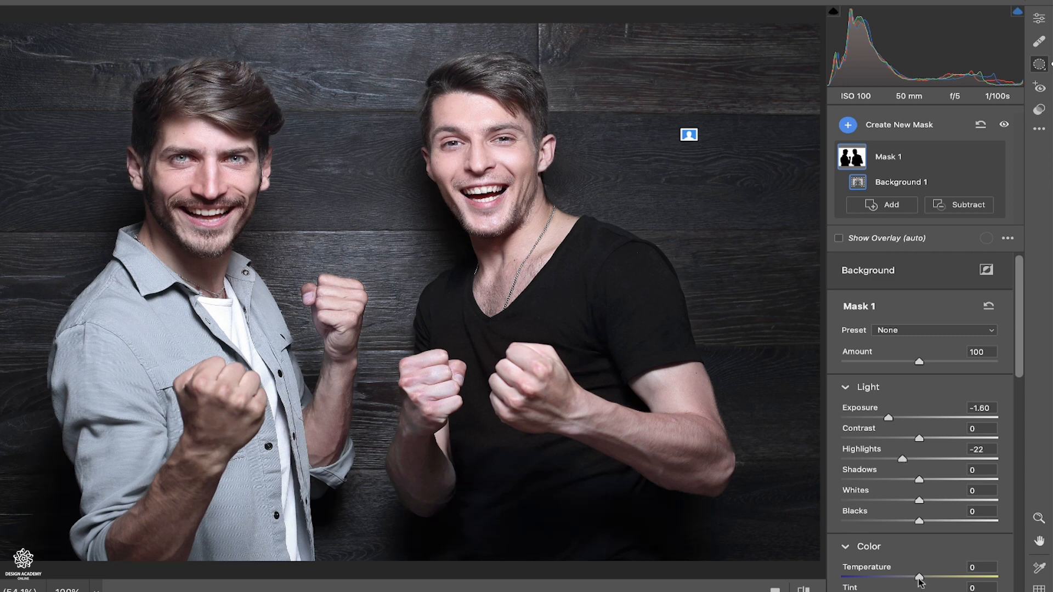
left_click_drag(919, 577, 953, 577)
left_click_drag(1021, 354, 1021, 581)
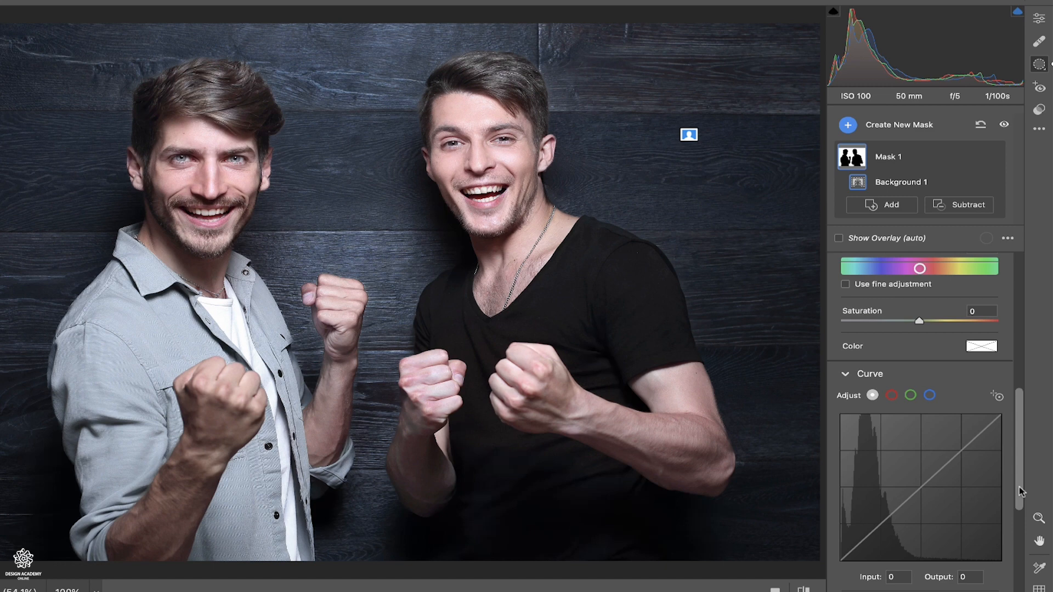
Add a Subject mask over both men and set Exposure to -0.40, Blacks to -8 and Temperature to +12
left_click(852, 128)
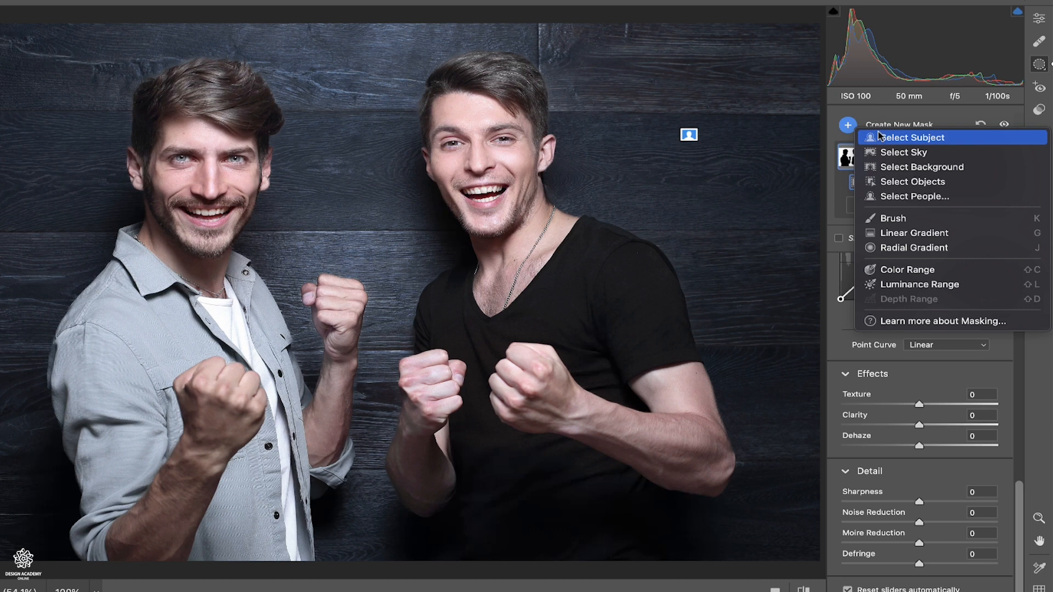
left_click(878, 136)
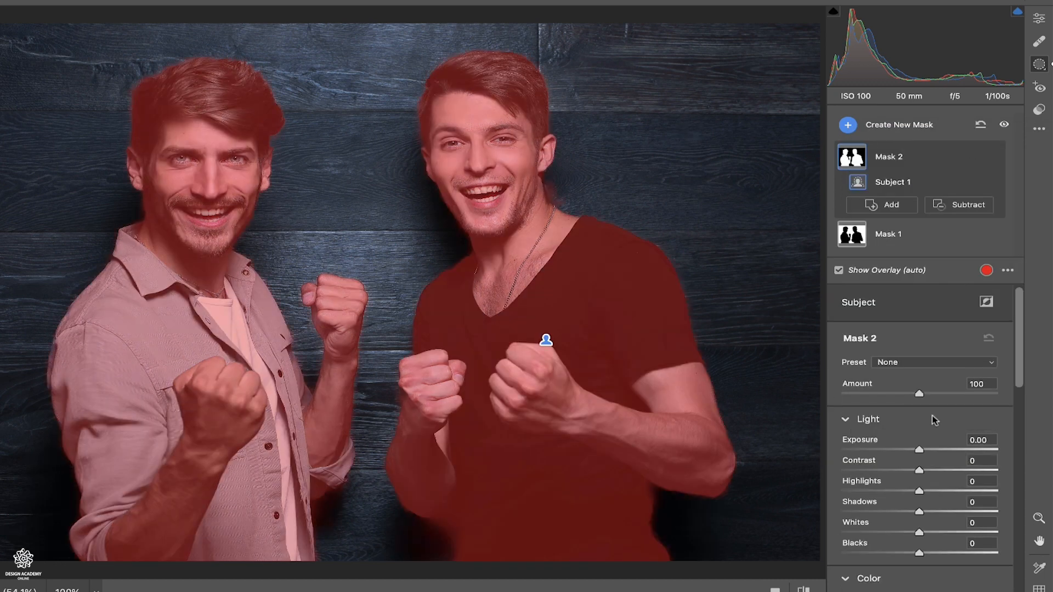
mouse_move(921, 451)
left_mouse_down()
mouse_move(931, 450)
mouse_move(913, 451)
left_mouse_up()
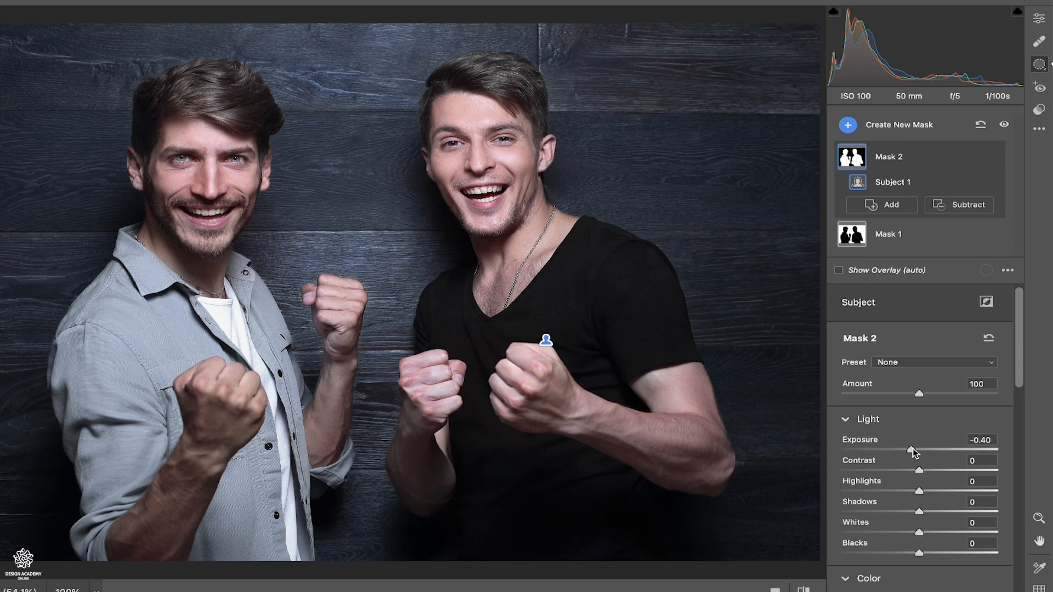
mouse_move(918, 553)
left_mouse_down()
mouse_move(903, 553)
mouse_move(913, 554)
left_mouse_up()
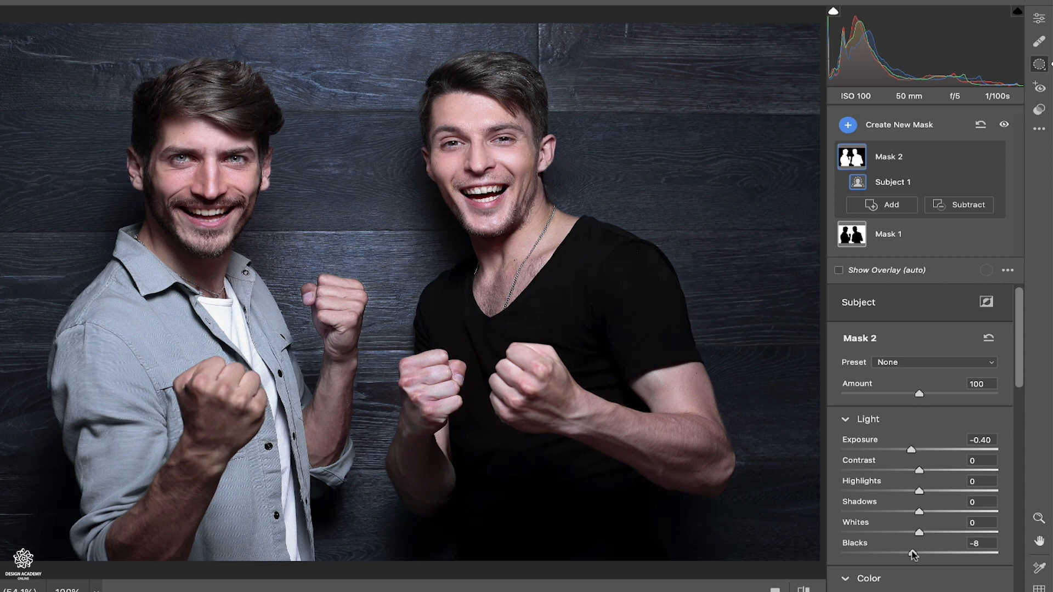
scroll(913, 554, "down", 5)
left_click_drag(919, 448, 928, 448)
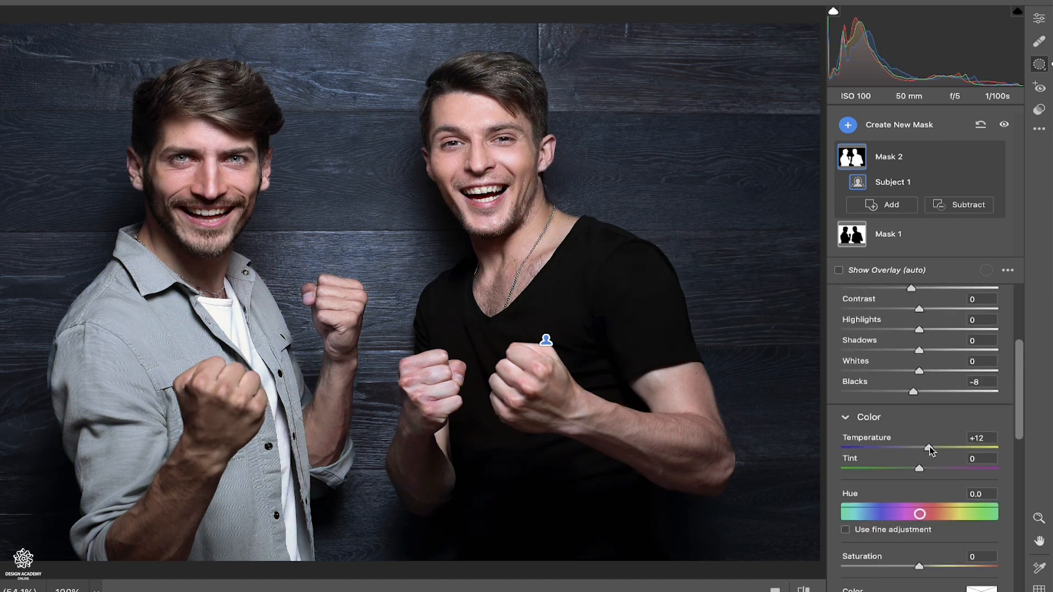
Remove the dark snap button on the front of the grey shirt with the Healing tool's content-aware removal at size 25
left_click(1038, 42)
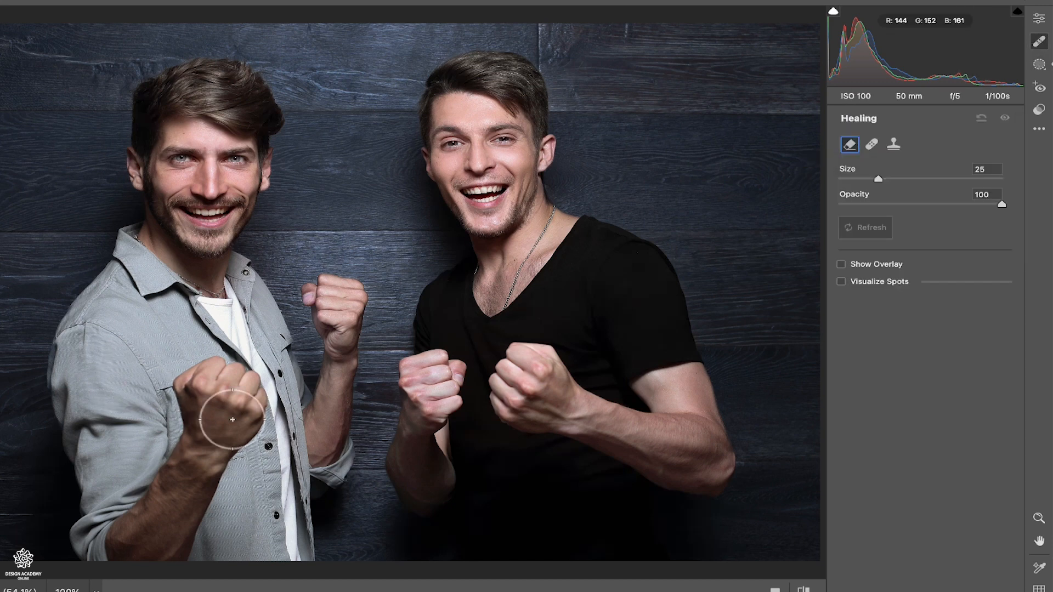
scroll(235, 418, "up", 5)
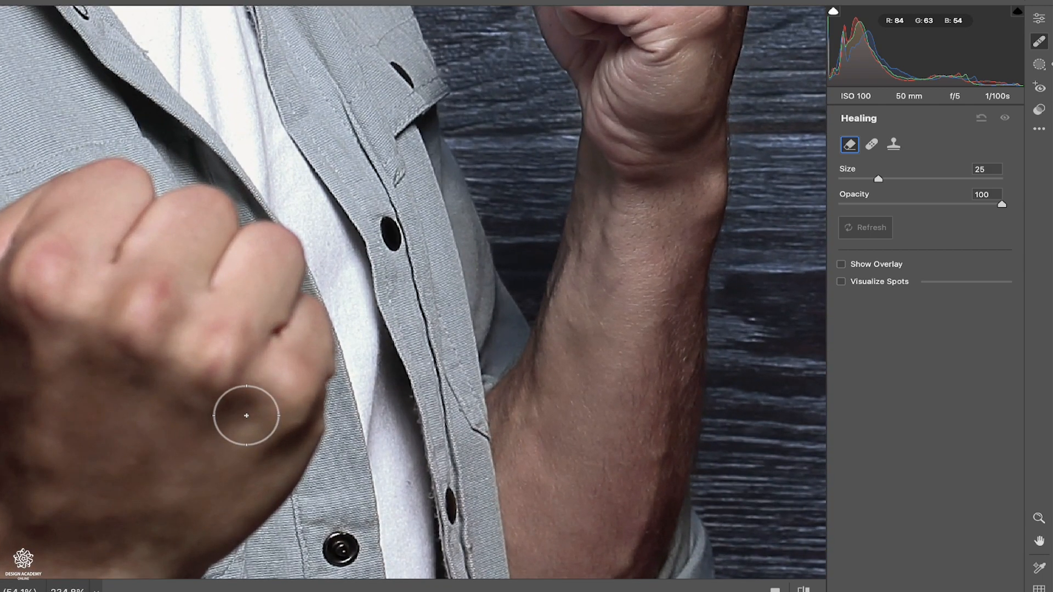
left_click(341, 544)
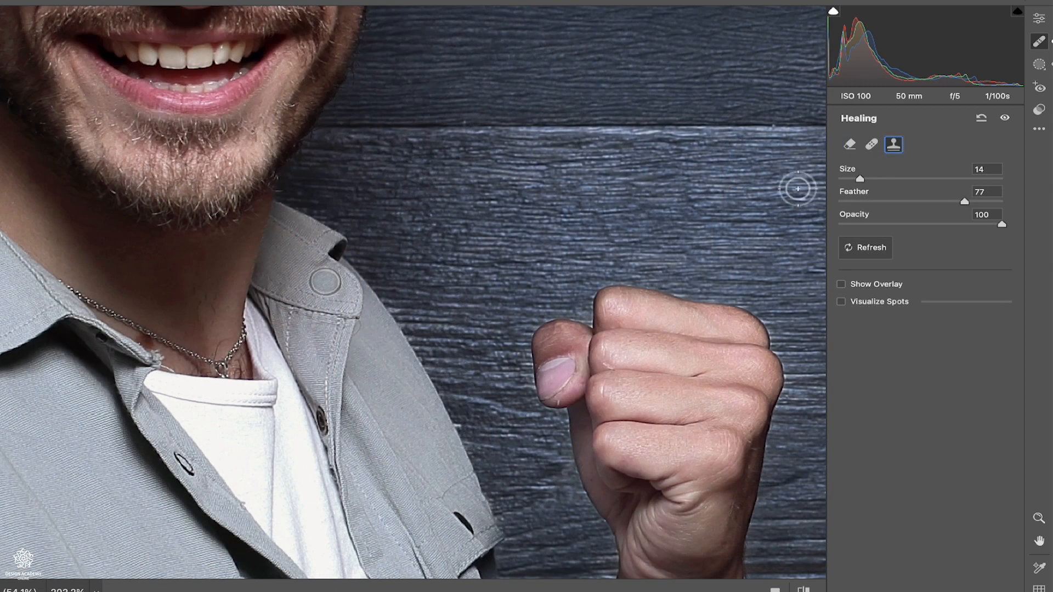
Apply the PB05 preset from the Portraits: Black & White group to the portrait
left_click(1044, 114)
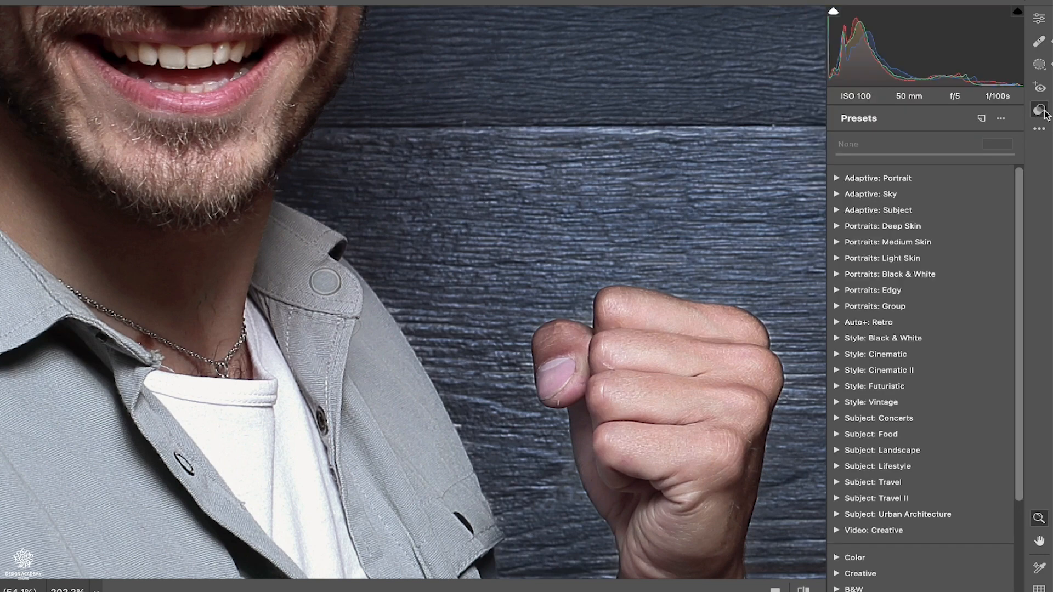
left_click(562, 269)
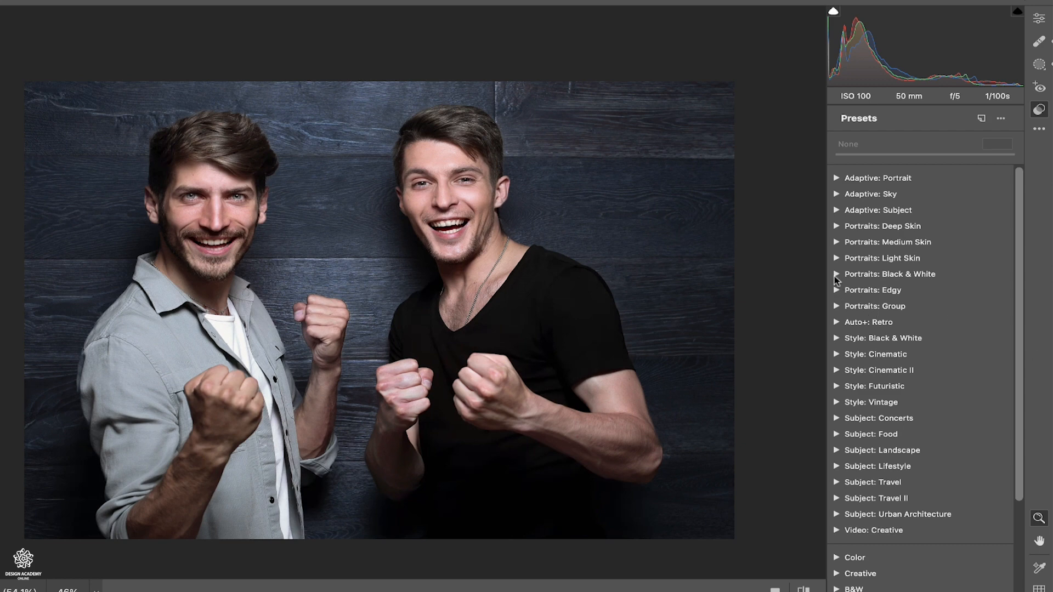
left_click(835, 276)
left_click(836, 274)
left_click(835, 274)
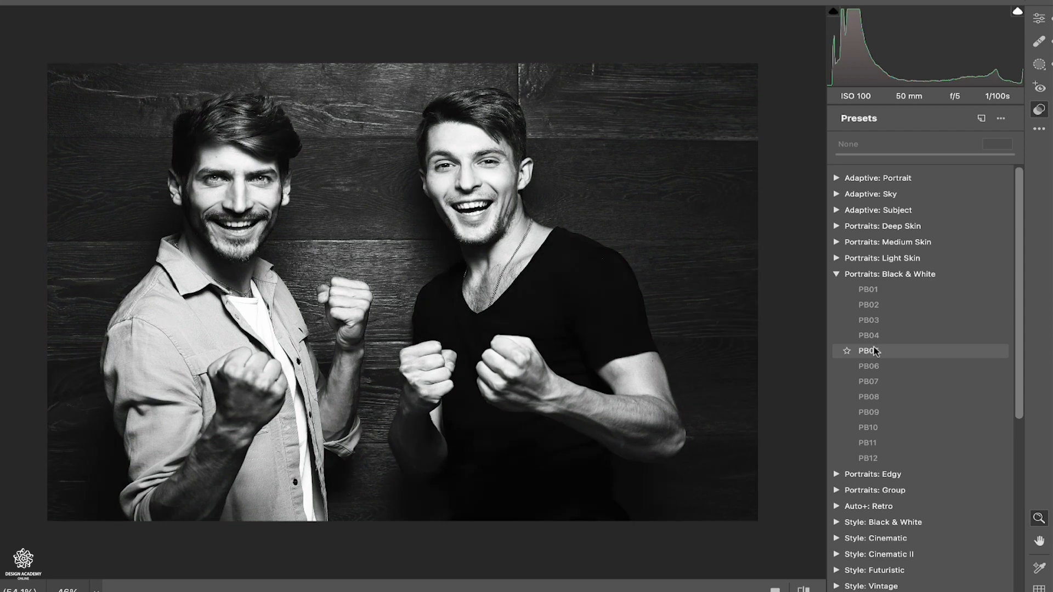
left_click(875, 351)
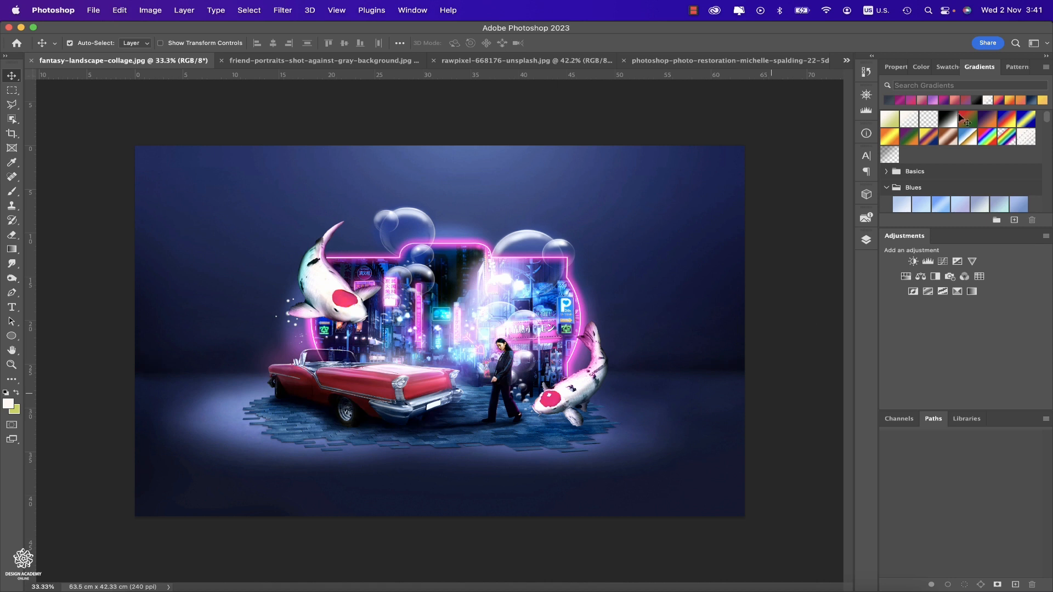
Save fantasy-landscape-collage as a Creative Cloud document through Invite to edit, and check the available sharing options
left_click(988, 44)
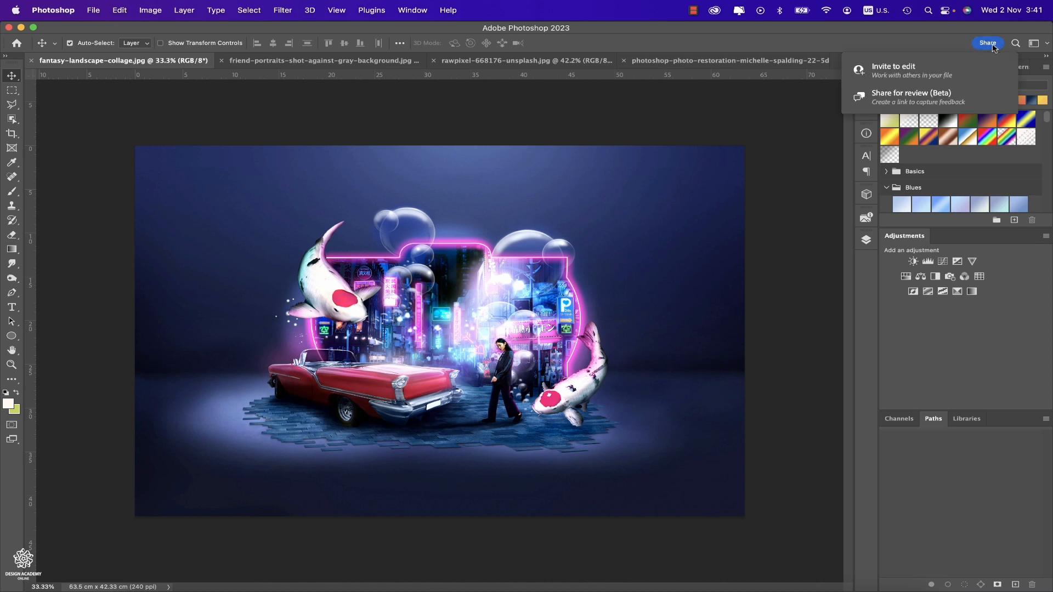
left_click(928, 77)
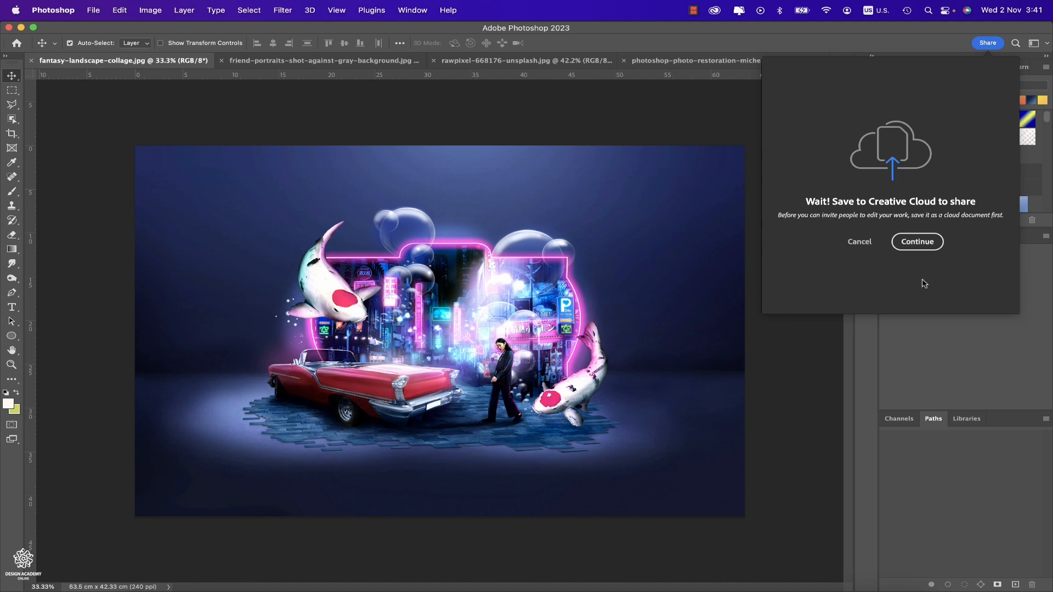
left_click(917, 242)
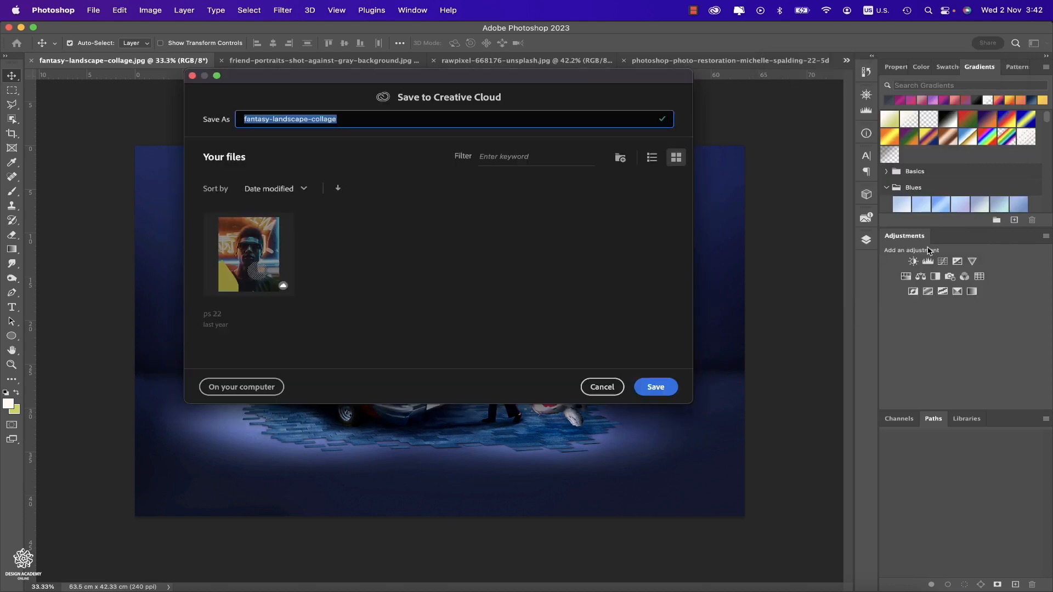
left_click(647, 393)
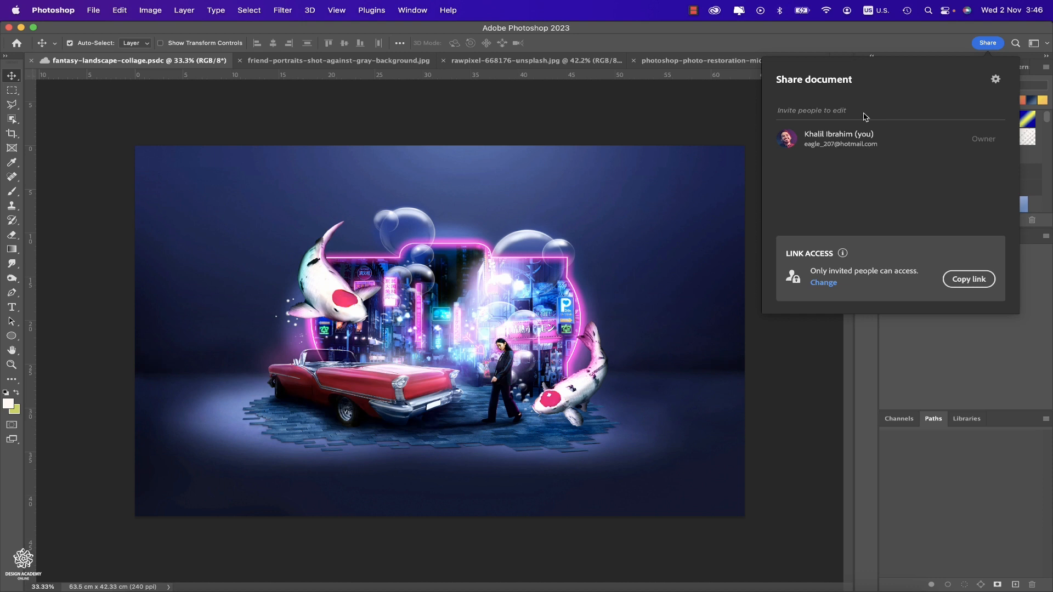
left_click(993, 40)
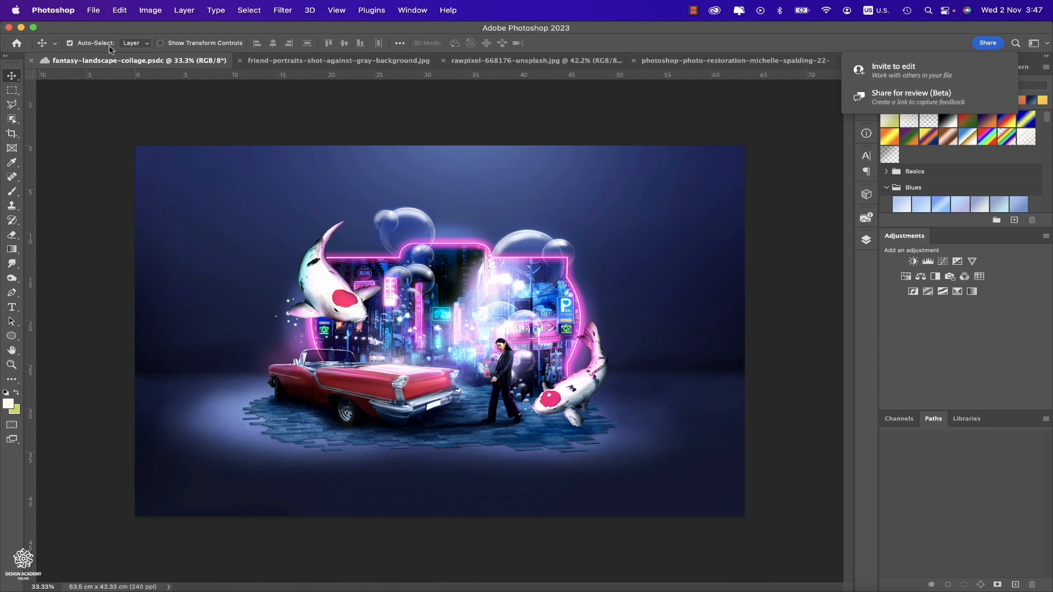
left_click(82, 30)
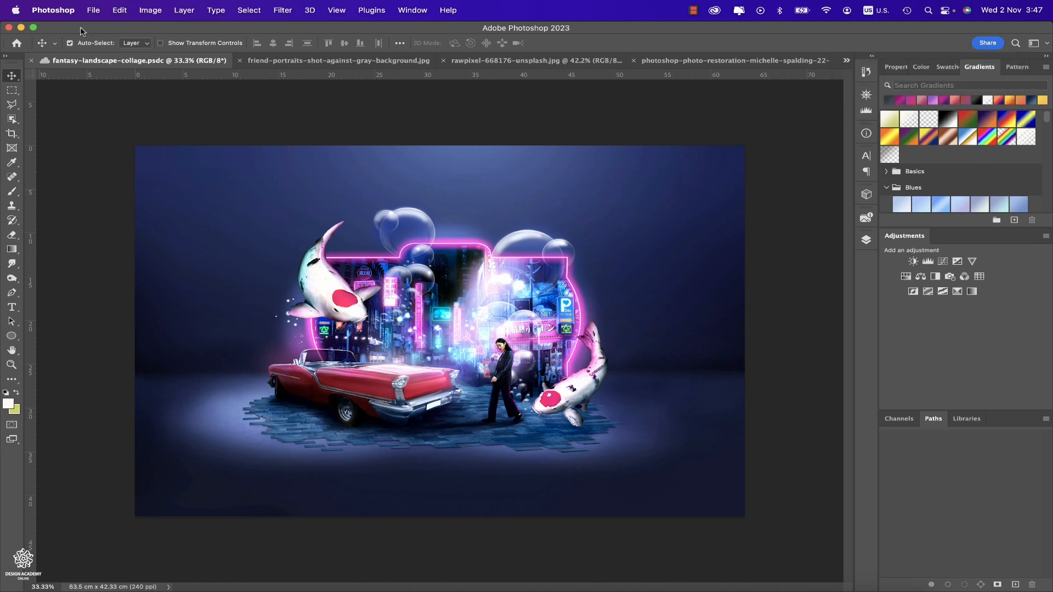
Enable Neutral Color Mode in the Interface preferences
left_click(48, 11)
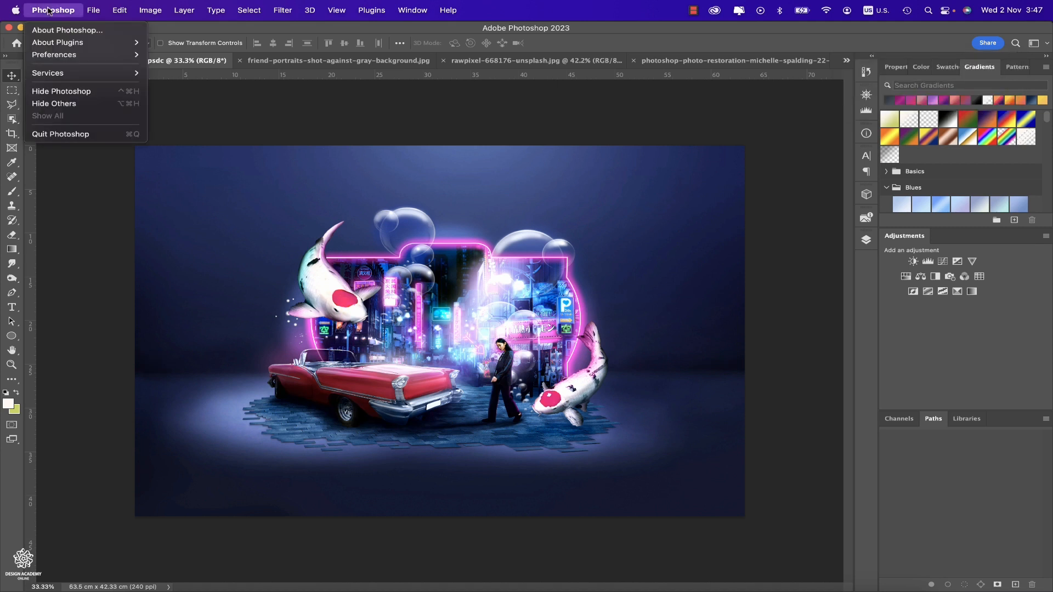
mouse_move(58, 57)
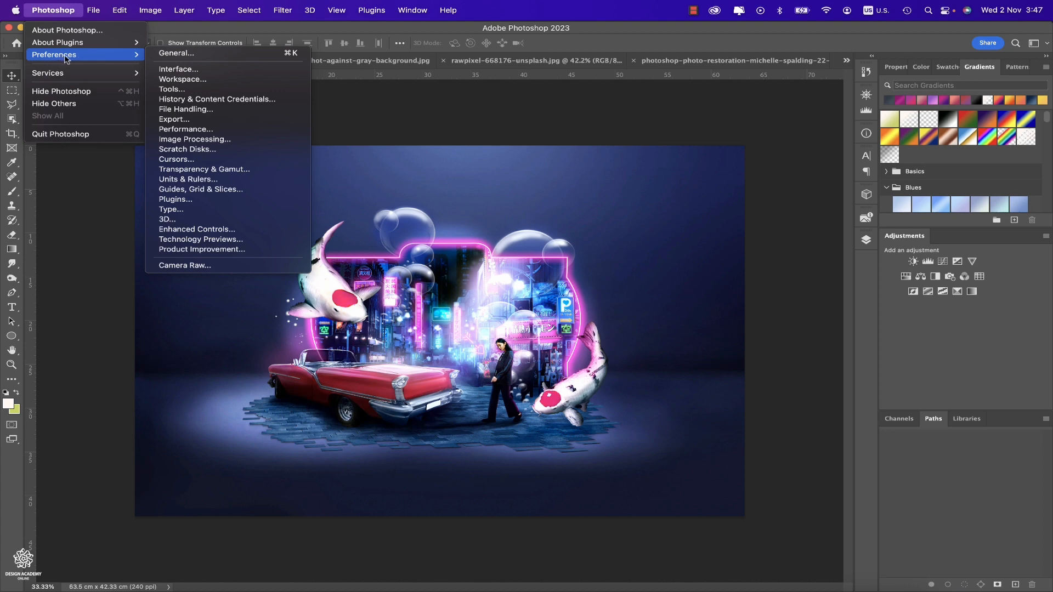
mouse_move(120, 11)
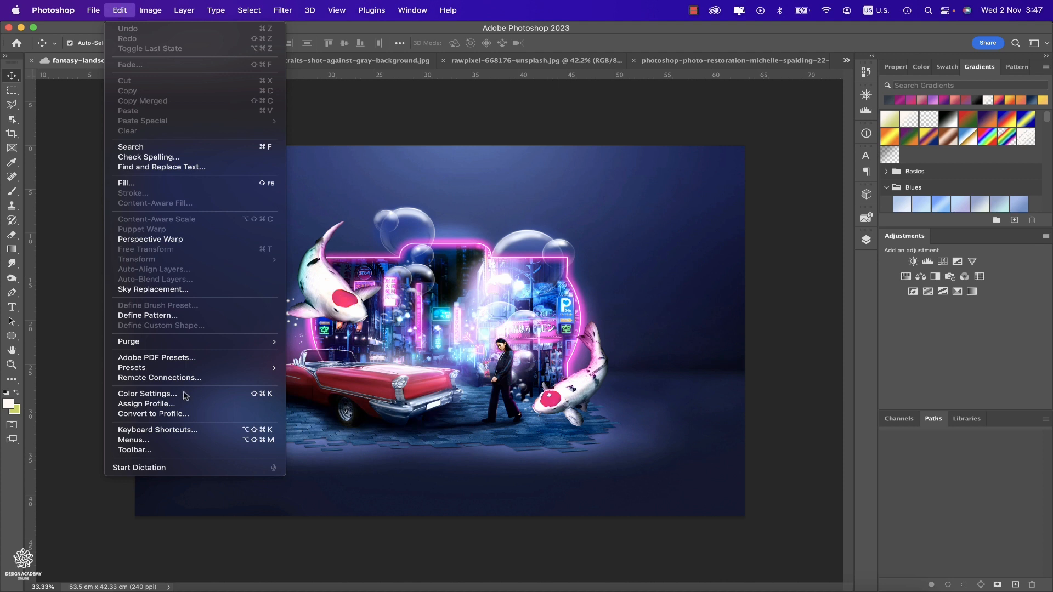
mouse_move(62, 11)
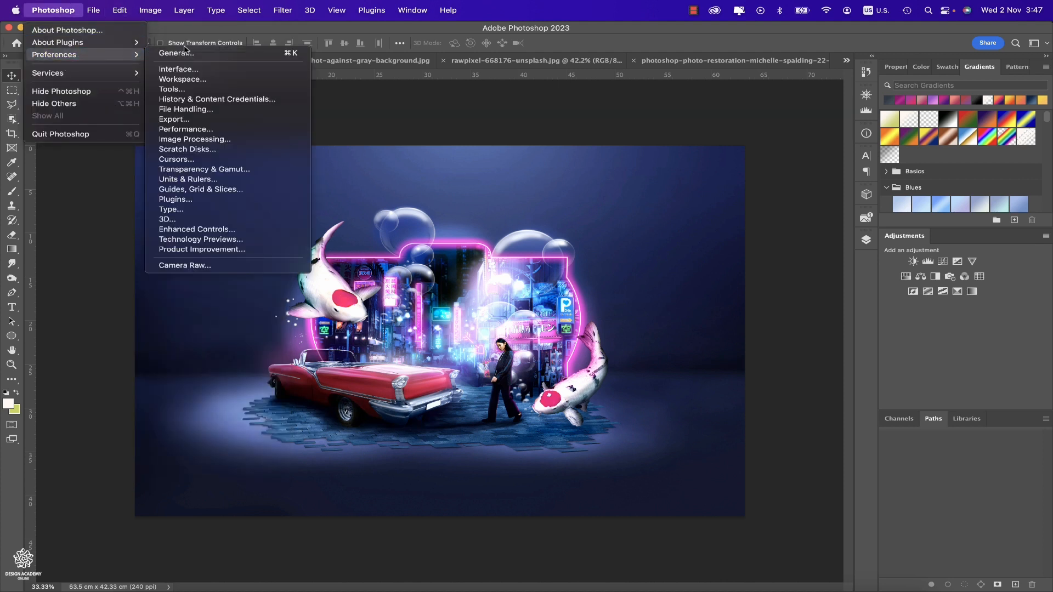
left_click(190, 68)
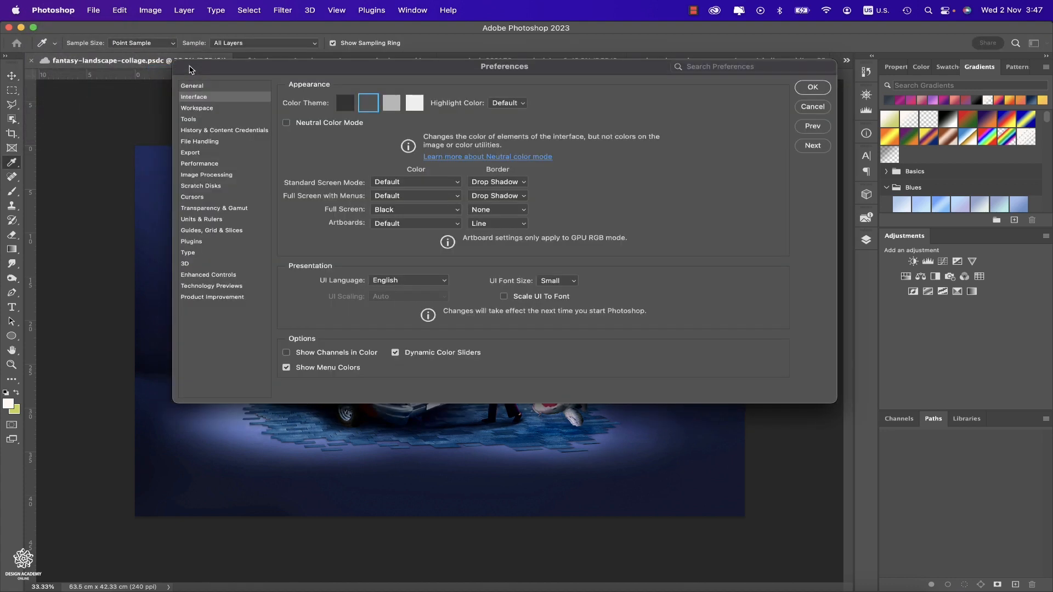
left_click(287, 125)
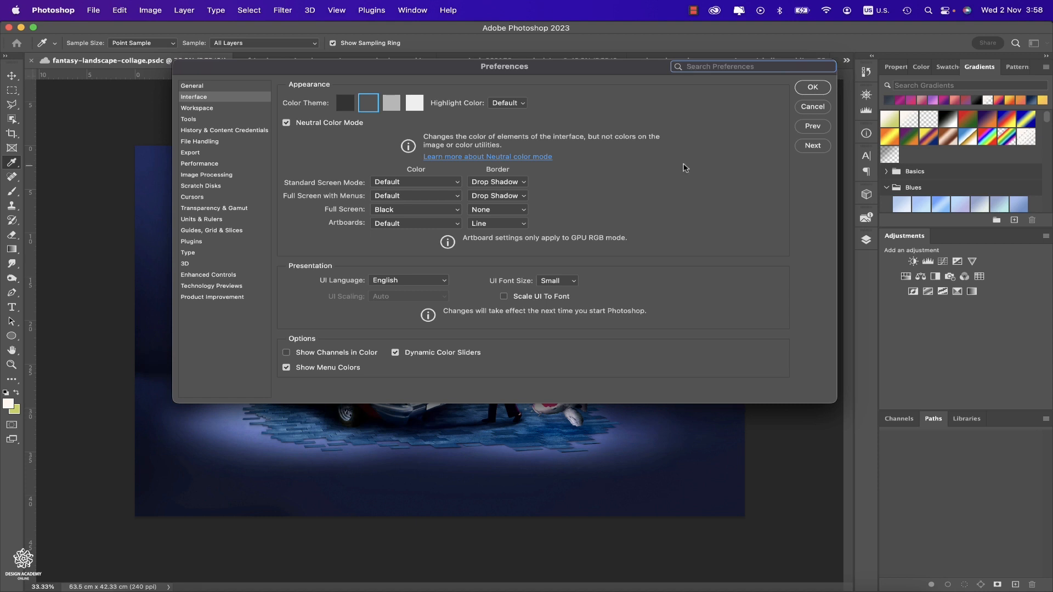
Search the preferences for "type"
type("type")
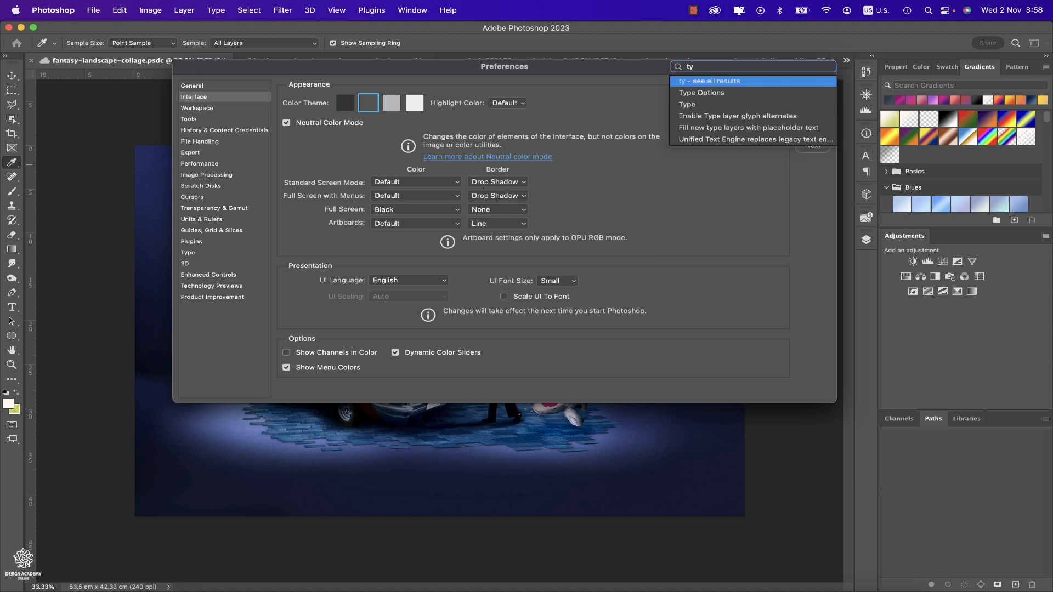